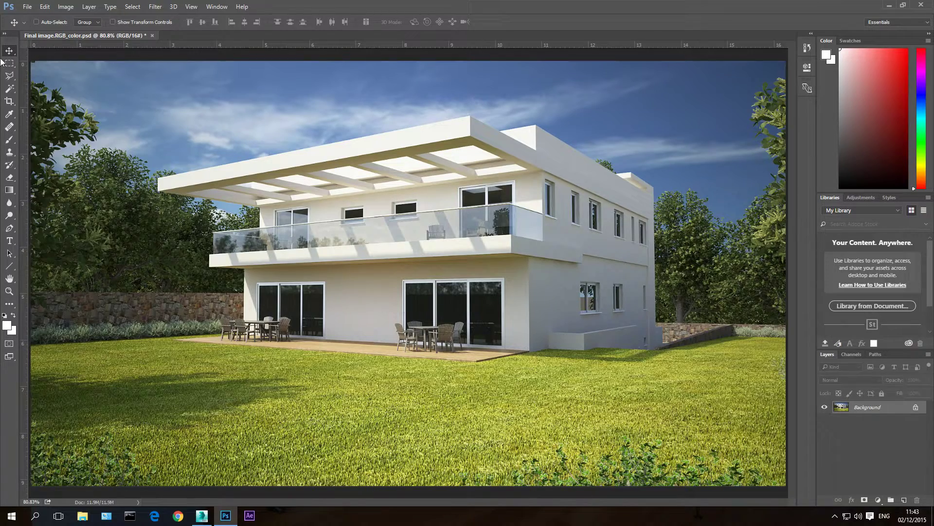
Step: Zoom the house render out to 66.7% to fit the window, then return to the Move tool
click(9, 291)
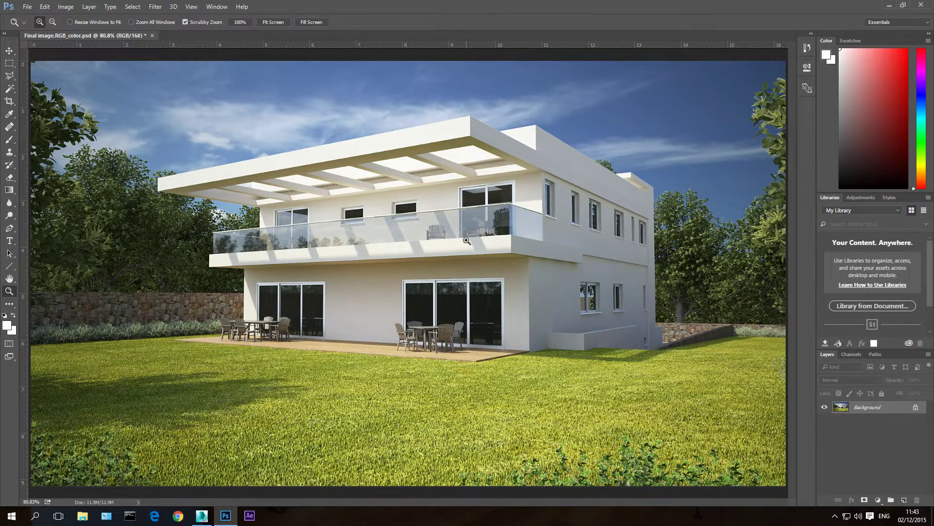
alt+click(463, 222)
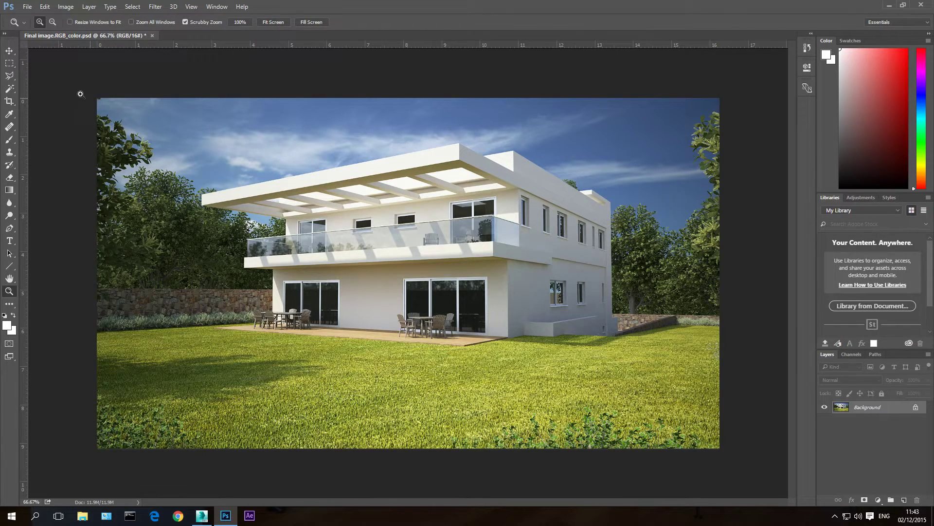
click(9, 50)
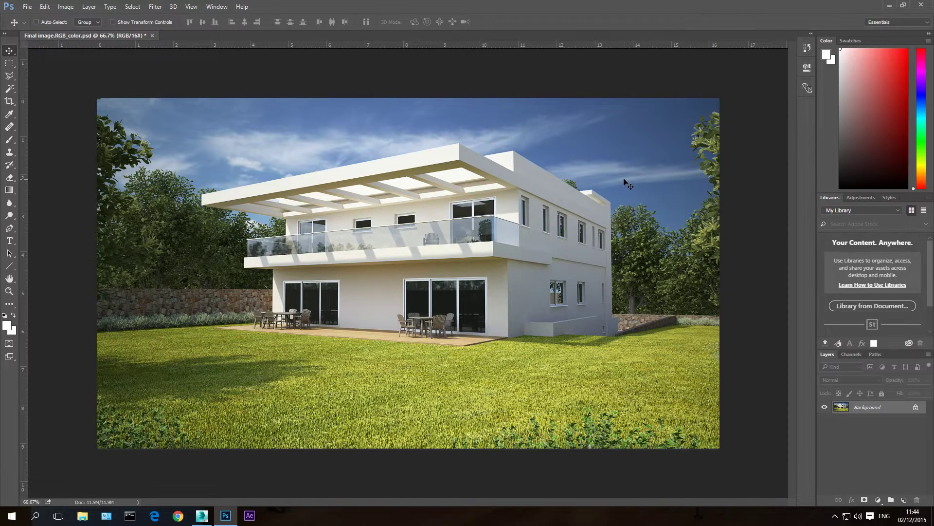
click(203, 521)
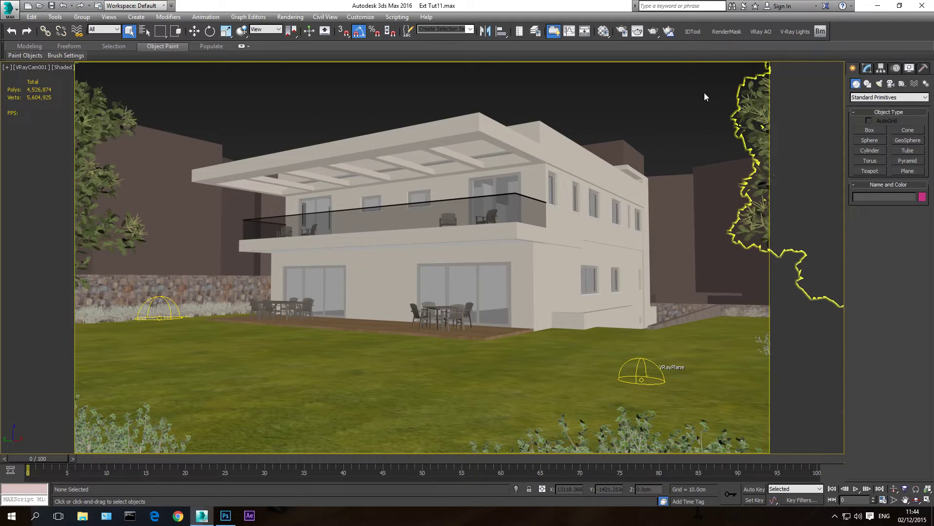
click(170, 320)
click(869, 69)
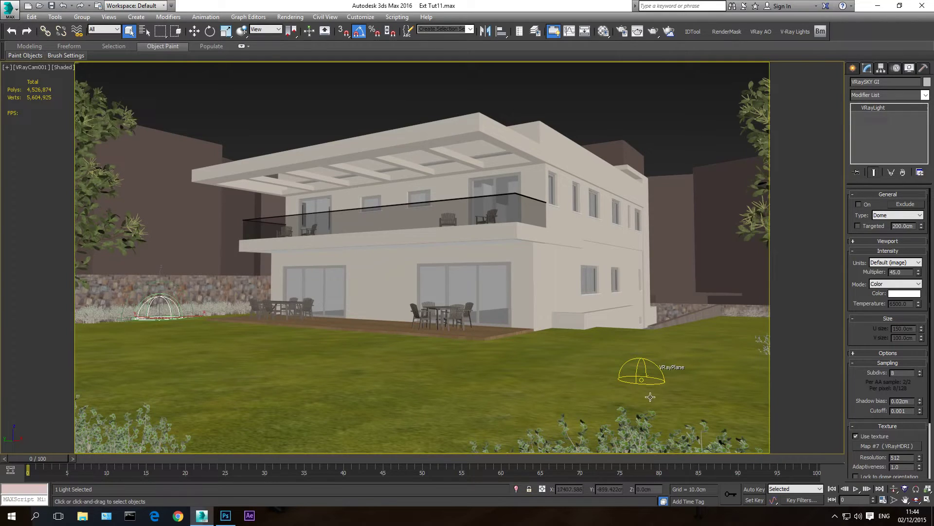
click(640, 368)
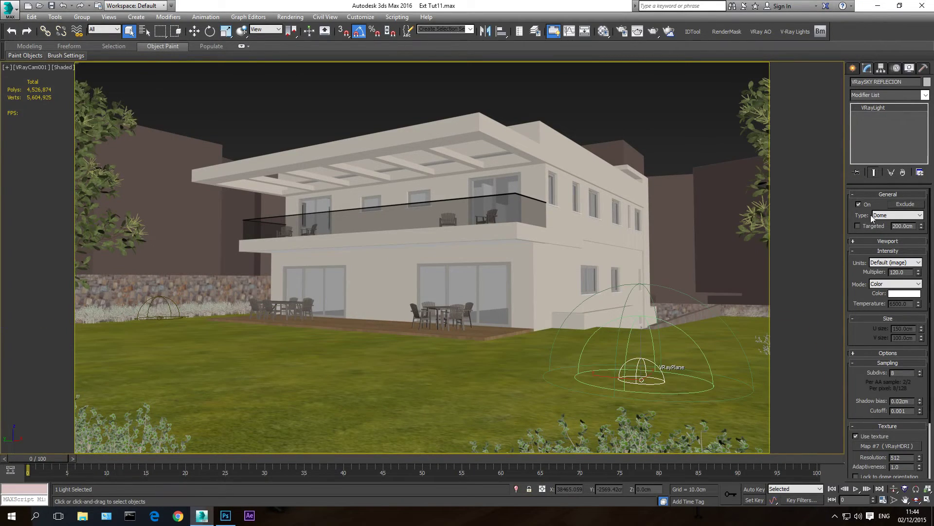
click(620, 96)
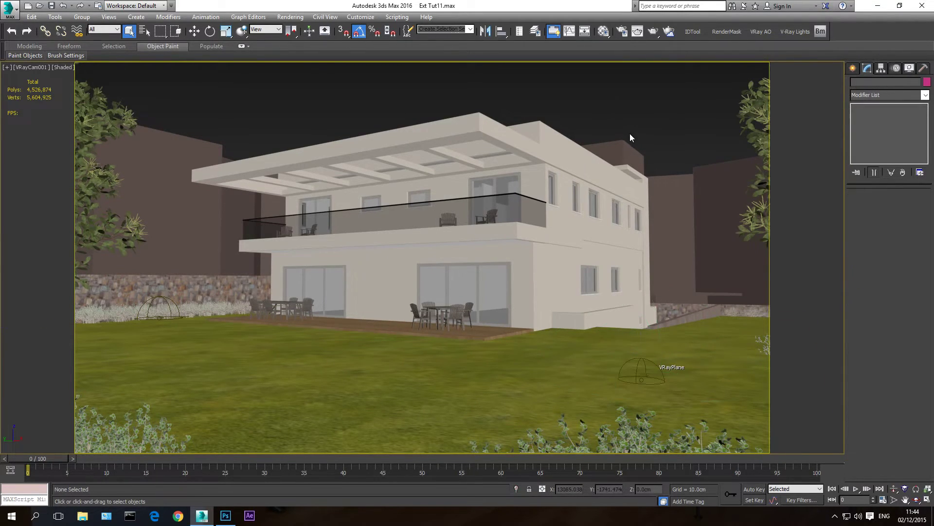
Step: Disable global illumination in V-Ray Render Setup
click(622, 33)
click(379, 126)
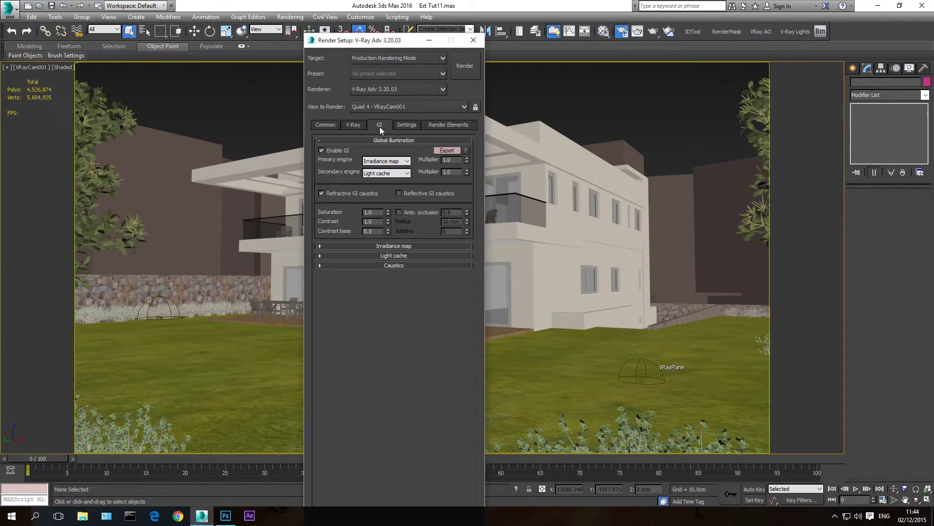
click(328, 151)
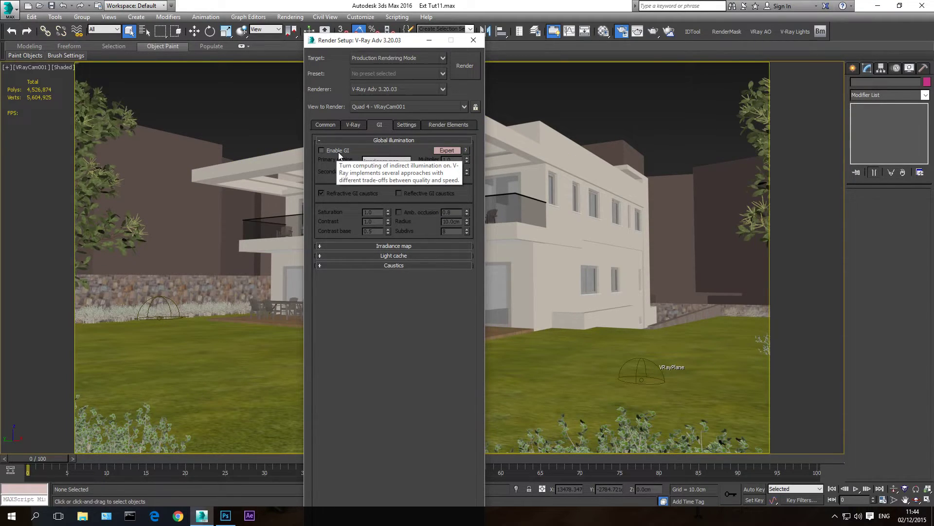
Step: Set the V-Ray image sampler Color threshold to 0.015
click(349, 126)
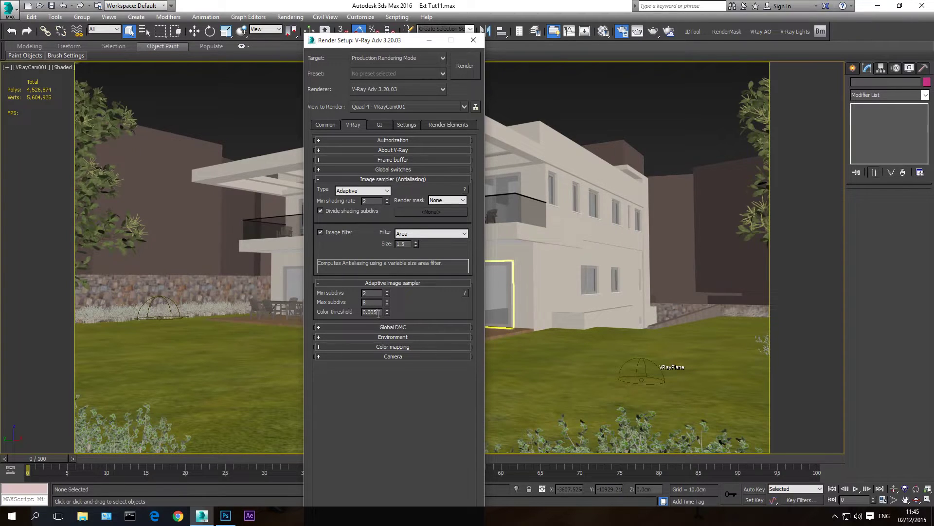
drag(380, 312, 370, 321)
text(015)
key(Return)
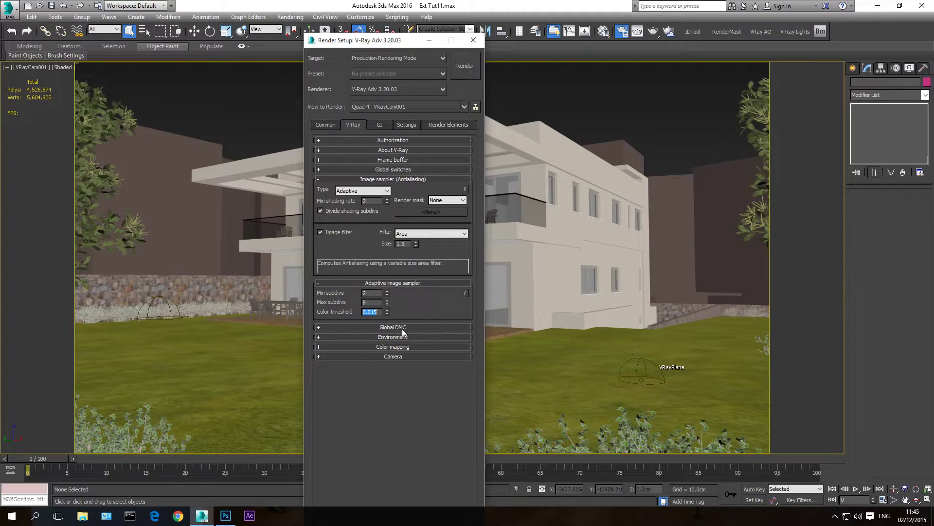
Step: In Global DMC, set Noise threshold to 0.015 and Adaptive amount to 0.85
click(400, 327)
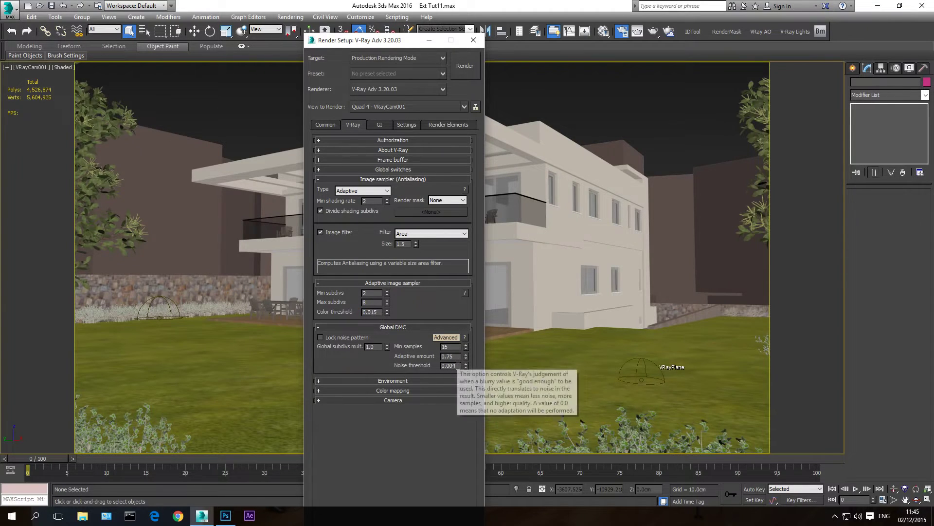
drag(458, 365, 449, 370)
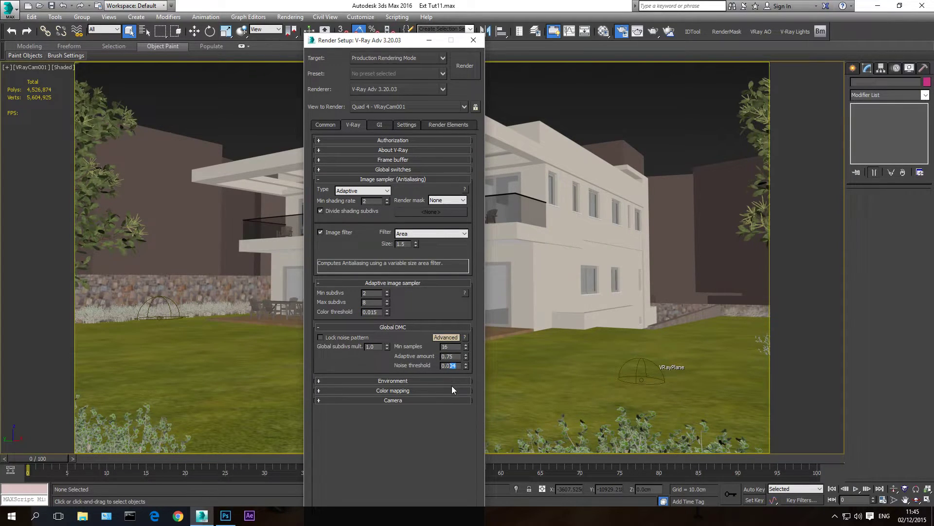
double_click(450, 365)
text(0.015)
drag(449, 355, 446, 359)
text(8)
double_click(448, 356)
double_click(451, 347)
drag(361, 45, 322, 55)
Step: Render the VRayCam001 view and show the Alpha channel in the frame buffer
click(422, 78)
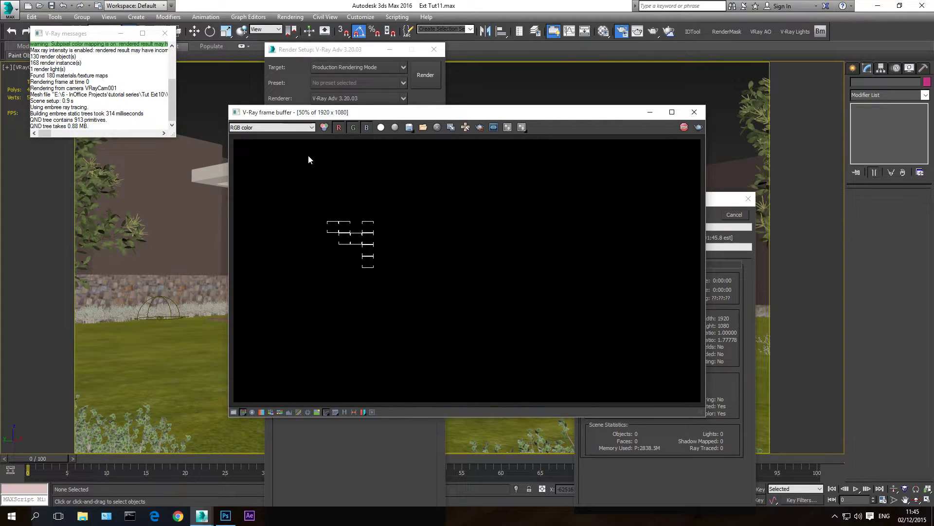
click(244, 129)
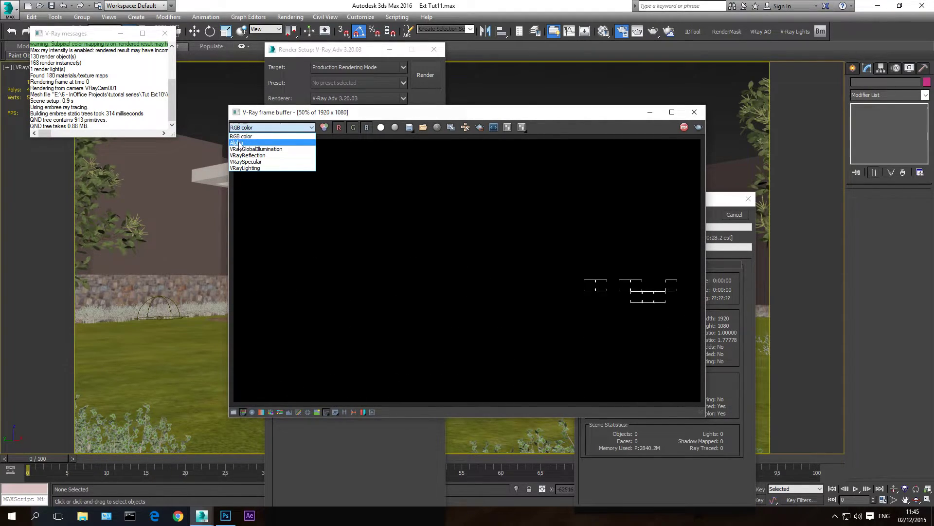
click(256, 142)
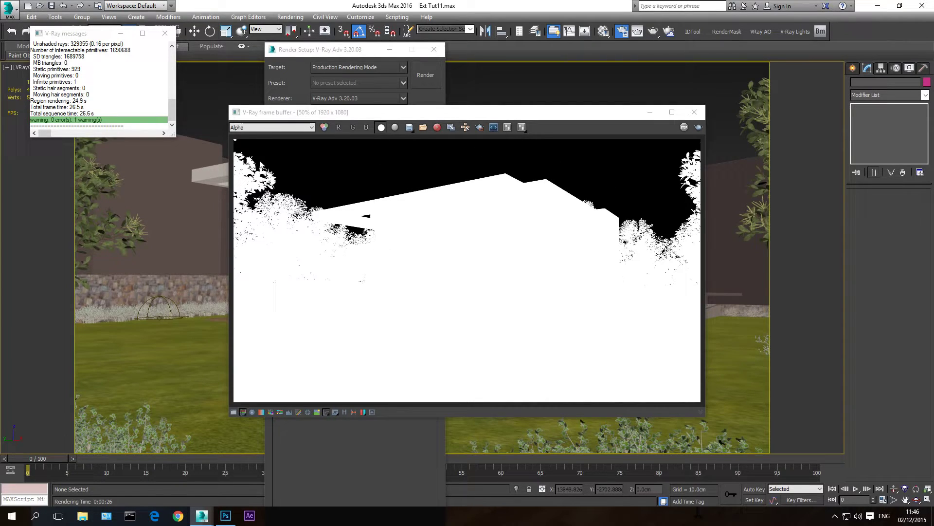
Step: Save the displayed alpha channel as 'alpha channel sky', a quality-100 JPEG
click(408, 128)
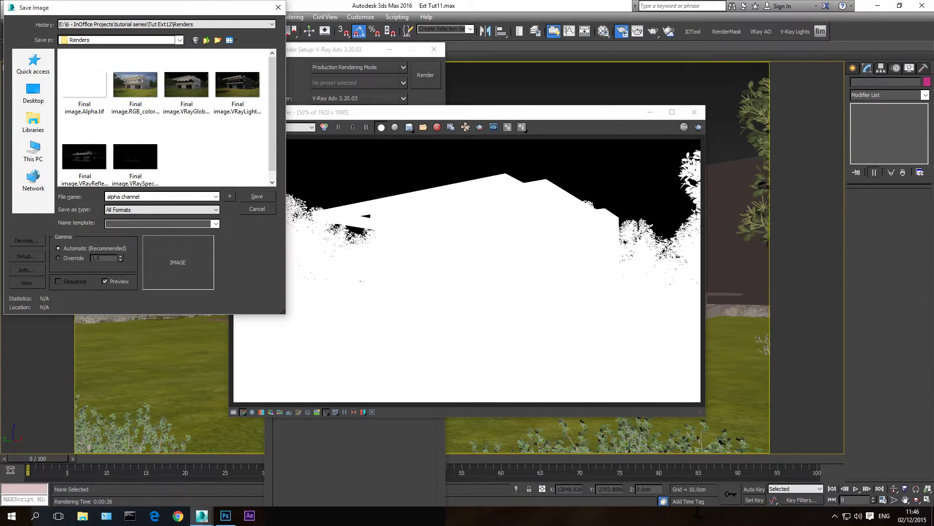
click(148, 211)
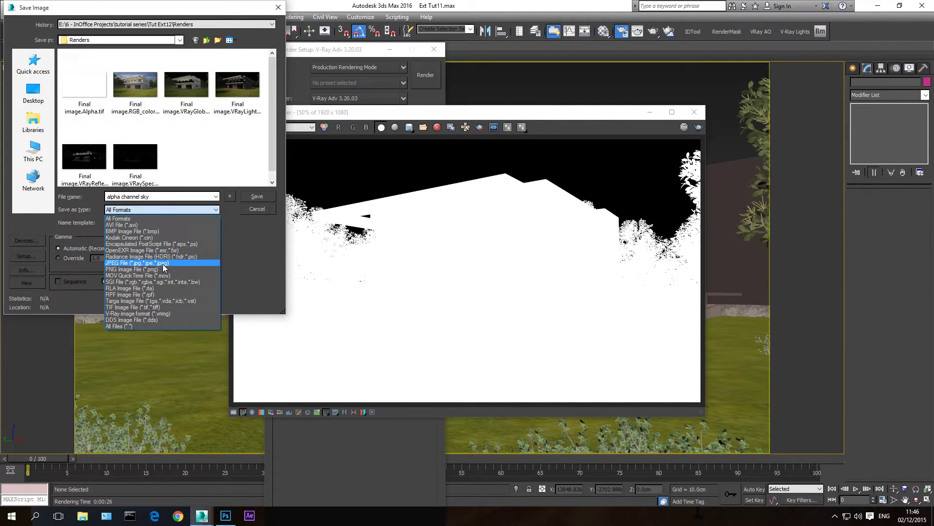
click(146, 262)
click(253, 198)
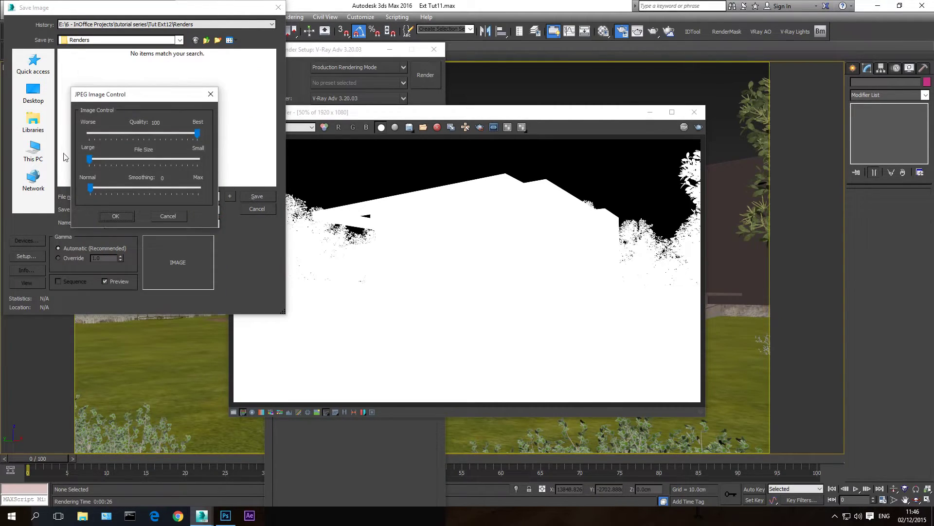
click(127, 217)
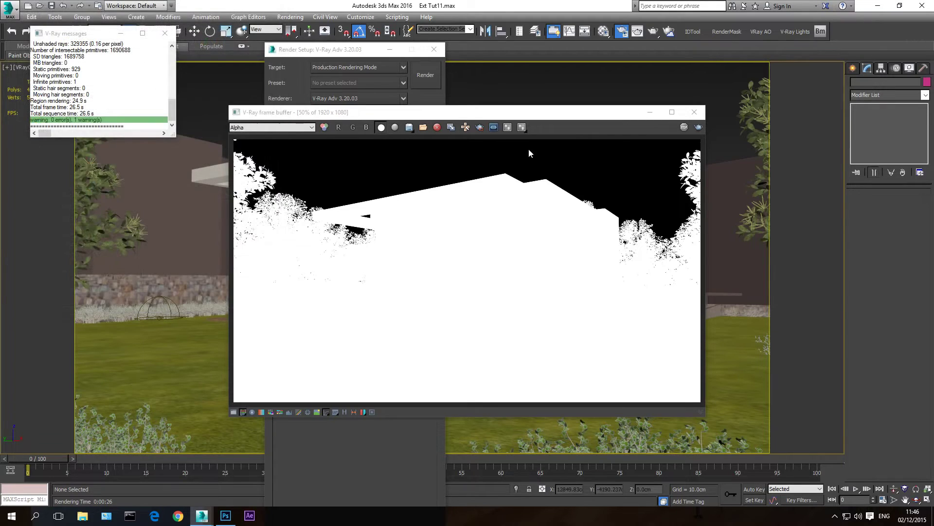
Step: Open alpha channel sky.jpg in Photoshop, then bring Final image.RGB_color.psd back to front
click(225, 515)
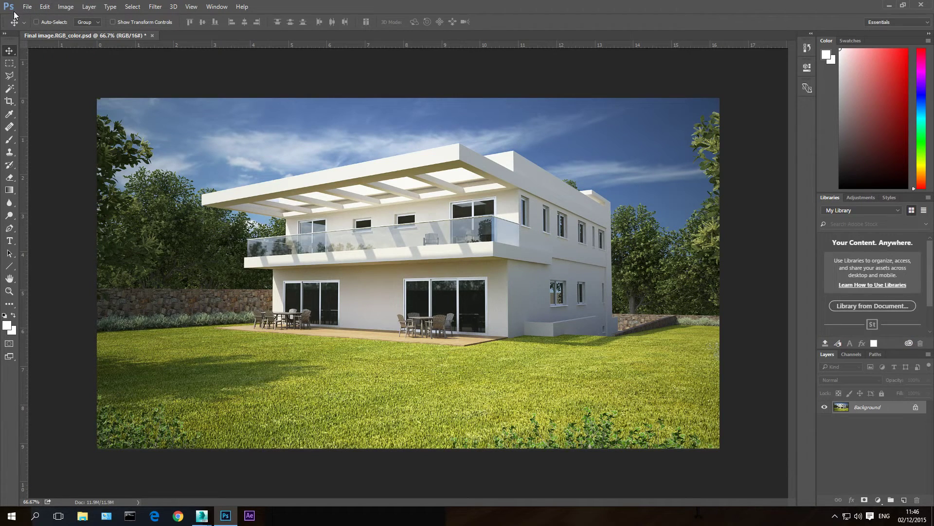
click(28, 7)
click(47, 26)
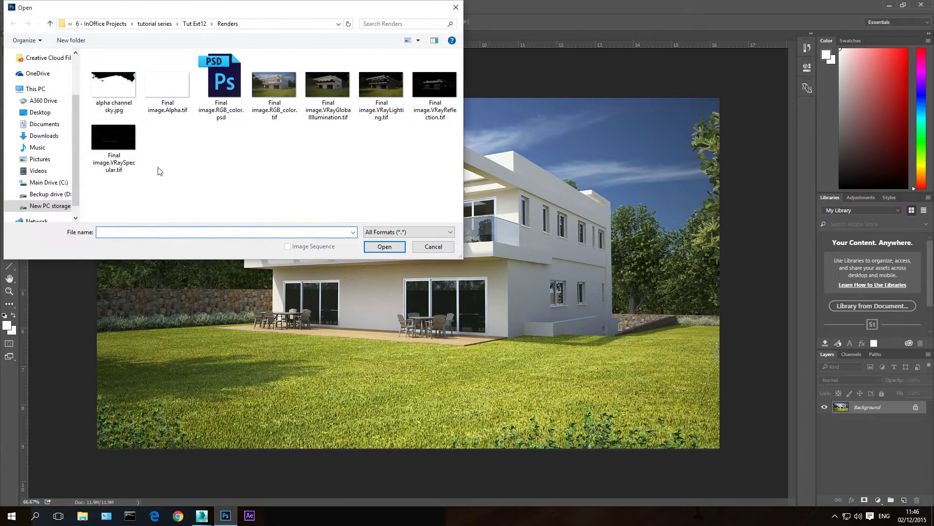
double_click(119, 86)
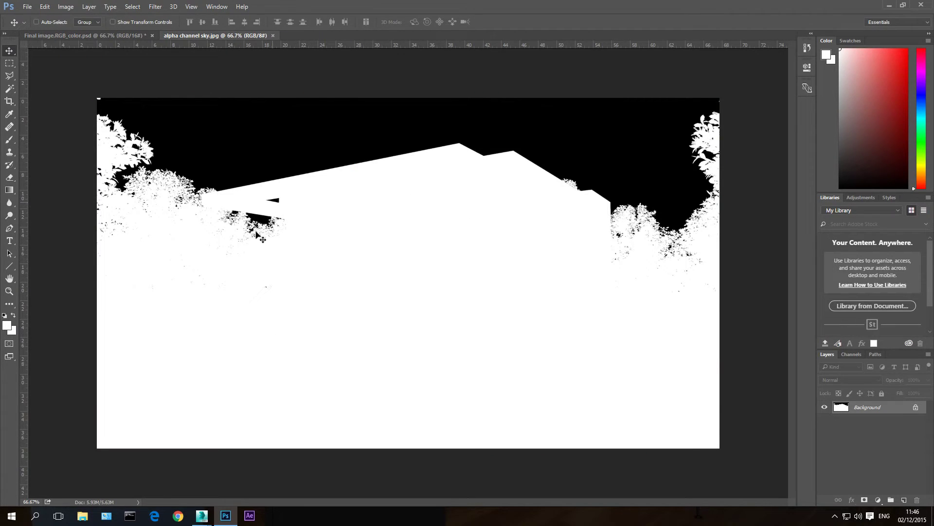
click(78, 37)
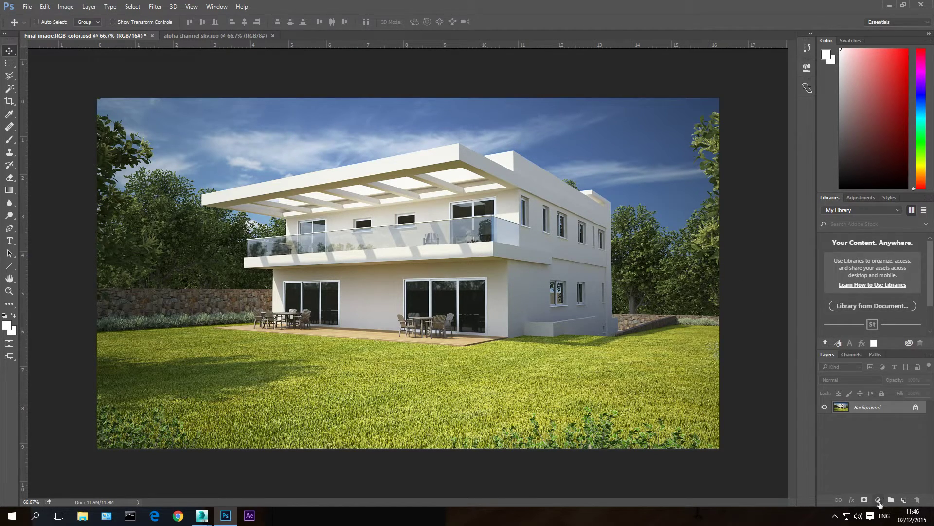
Step: Add a Levels adjustment layer, test the white point, then reset levels to 0 and 255
click(878, 500)
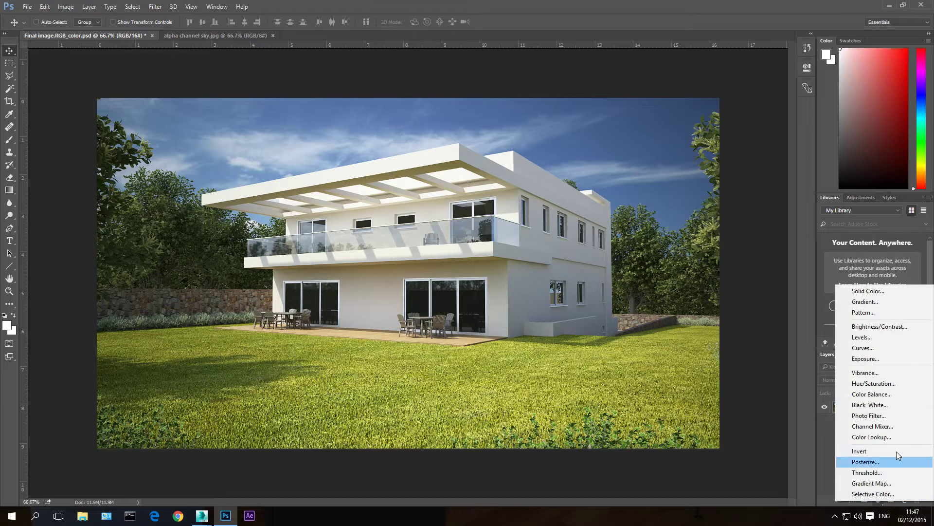
click(861, 338)
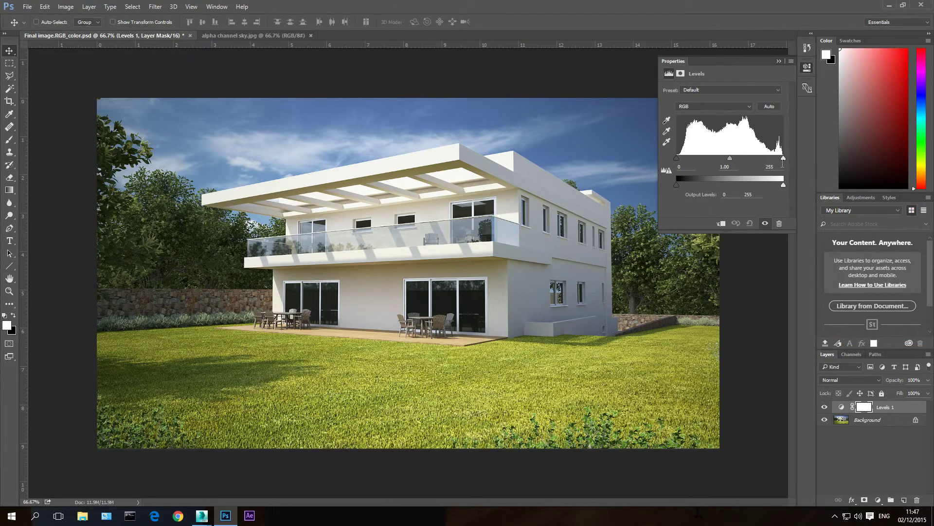
mouse_move(781, 159)
mouse_down()
mouse_move(753, 159)
mouse_move(793, 159)
mouse_move(748, 161)
mouse_move(784, 159)
mouse_up()
drag(675, 159, 650, 161)
Step: Copy the whole alpha channel sky image into the Levels 1 layer mask
alt+click(864, 410)
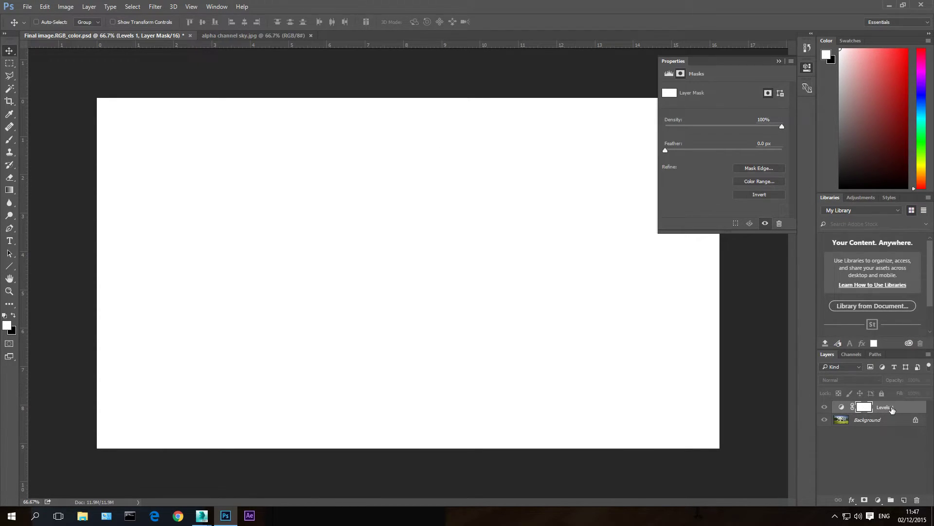
click(232, 35)
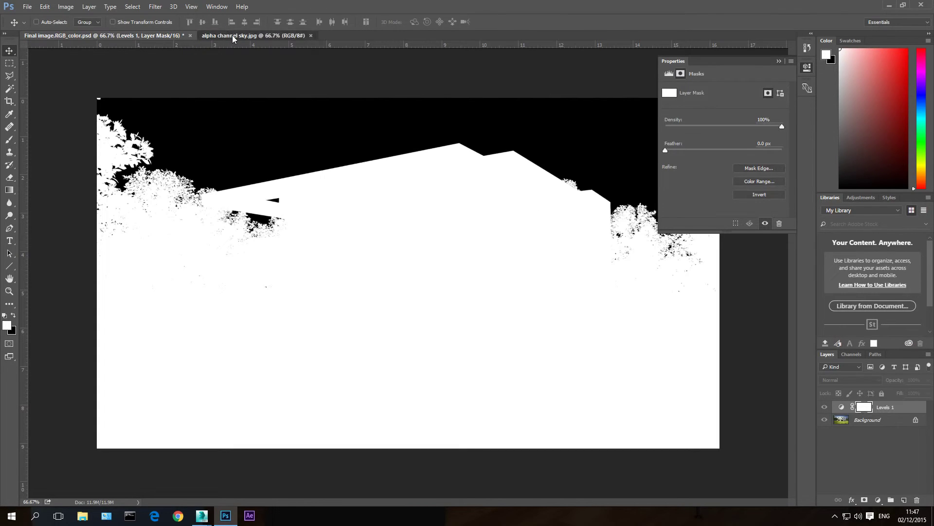
click(9, 63)
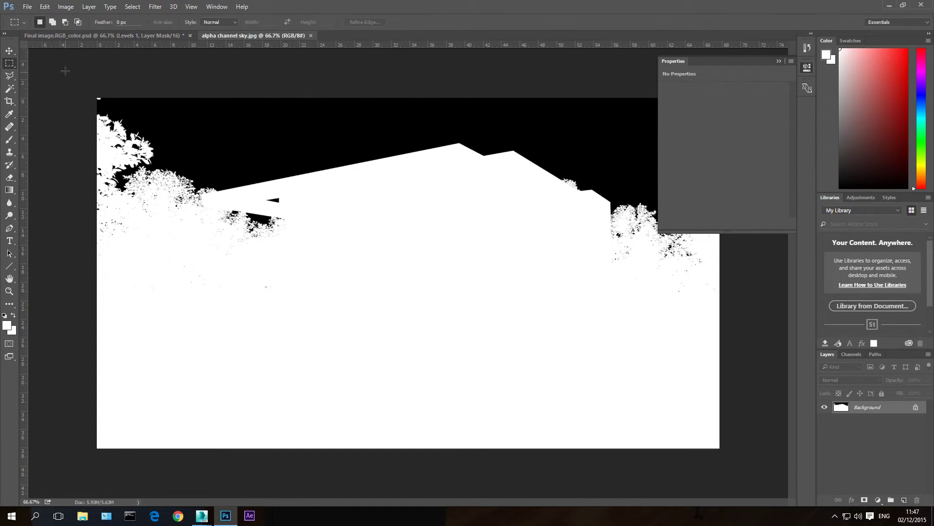
drag(97, 98, 859, 485)
click(147, 35)
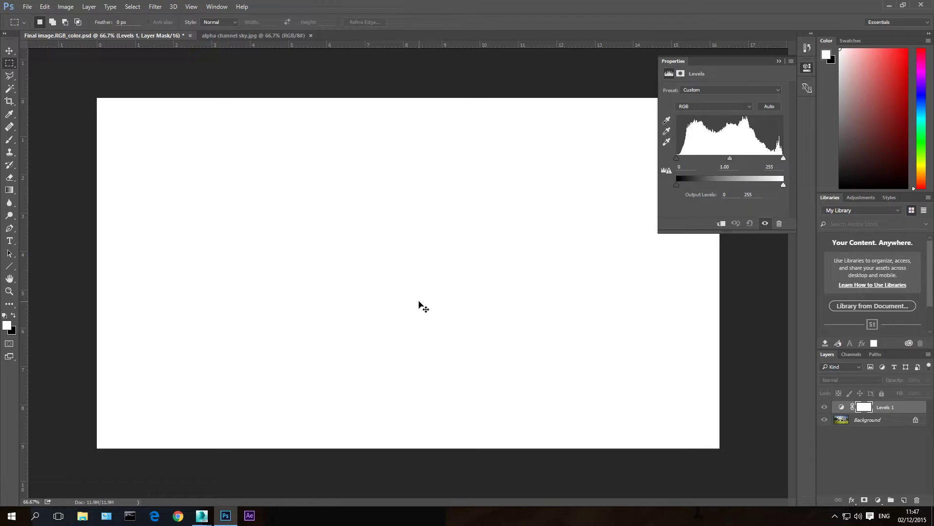
key(ctrl+v)
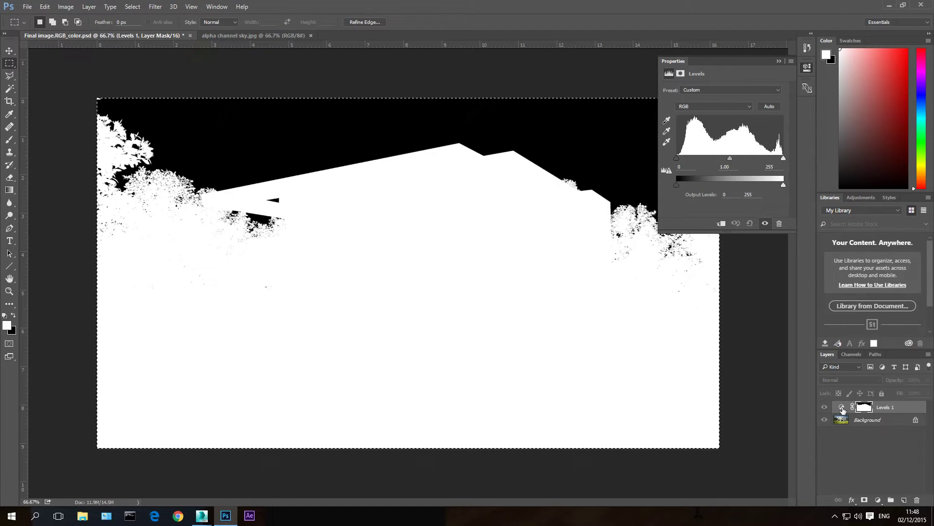
Step: Show the colour image, clear the selection, and test the white point before resetting it to 255
click(843, 408)
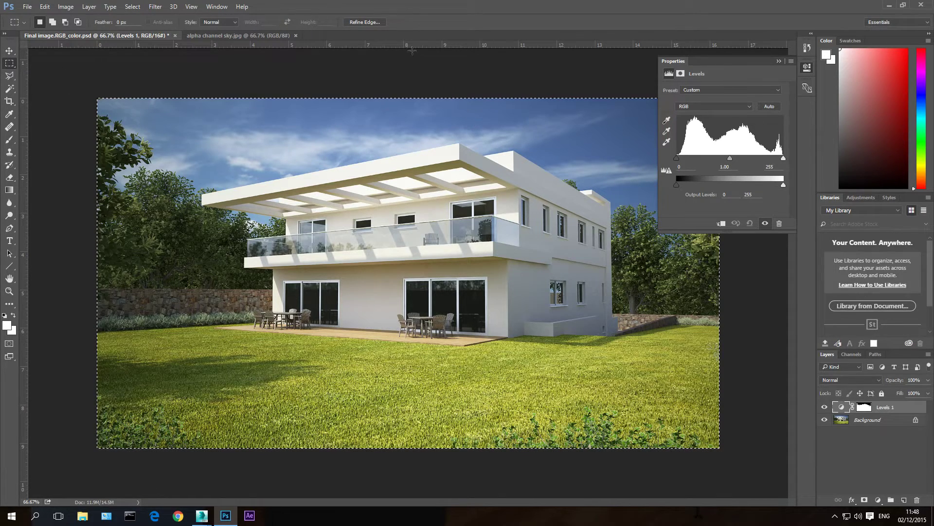
key(ctrl+d)
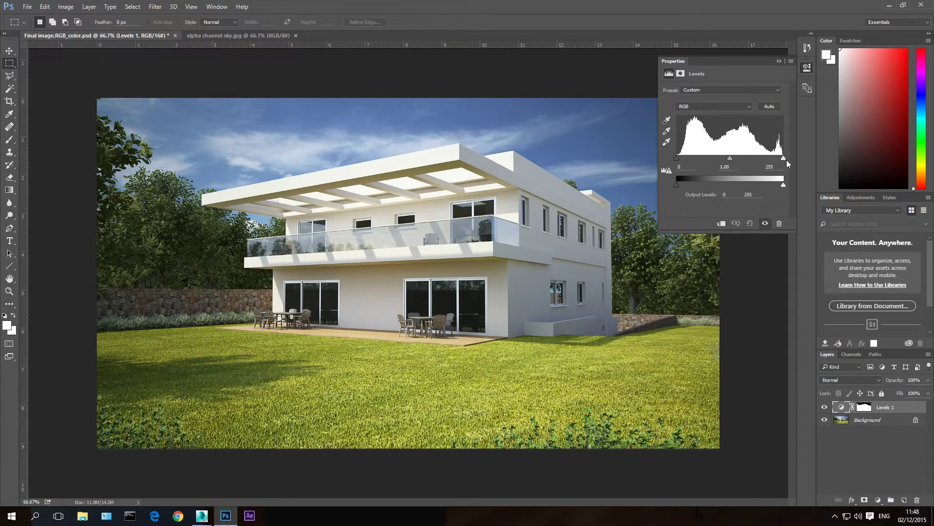
drag(784, 159, 693, 167)
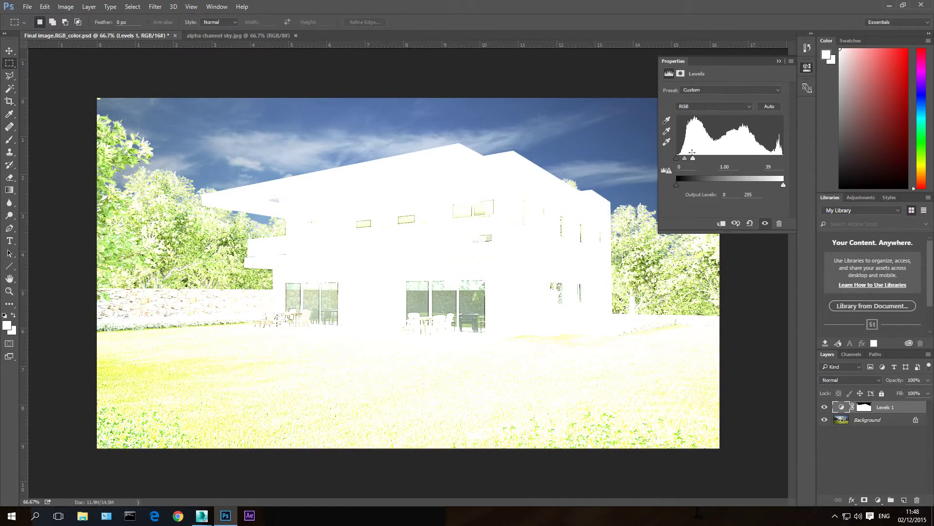
drag(693, 162, 798, 159)
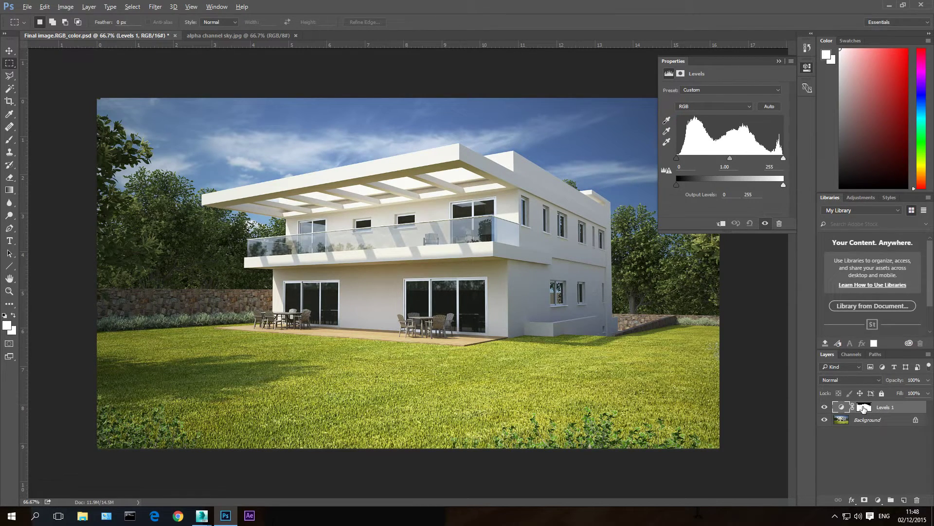
Step: View the Levels 1 mask and invert it with Ctrl+I so the sky is white
alt+click(863, 408)
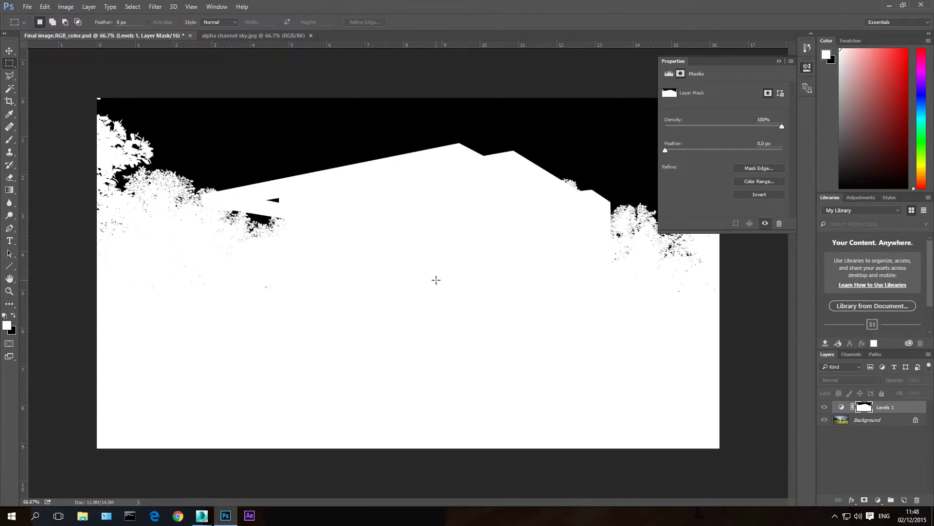
key(ctrl+i)
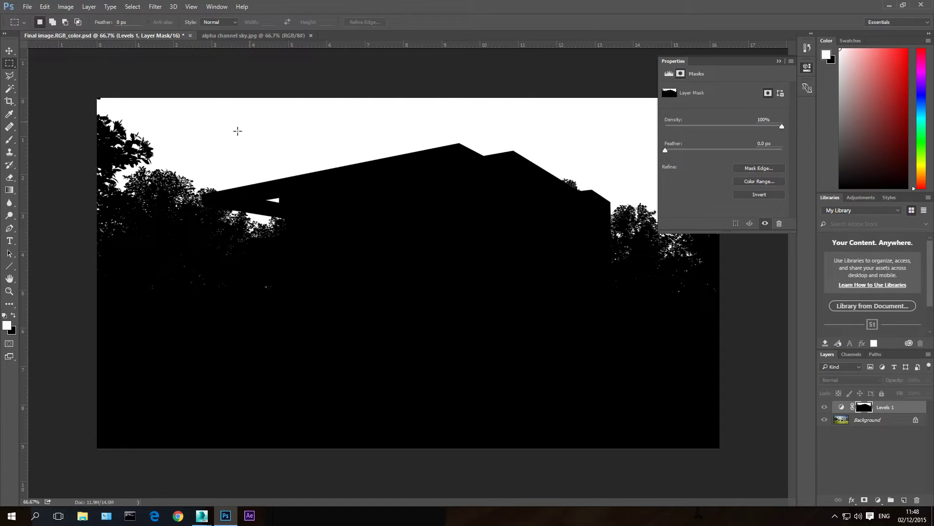
Step: Set Levels 1 to white point 197 and midtones 1.70, lightening only the sky
click(841, 410)
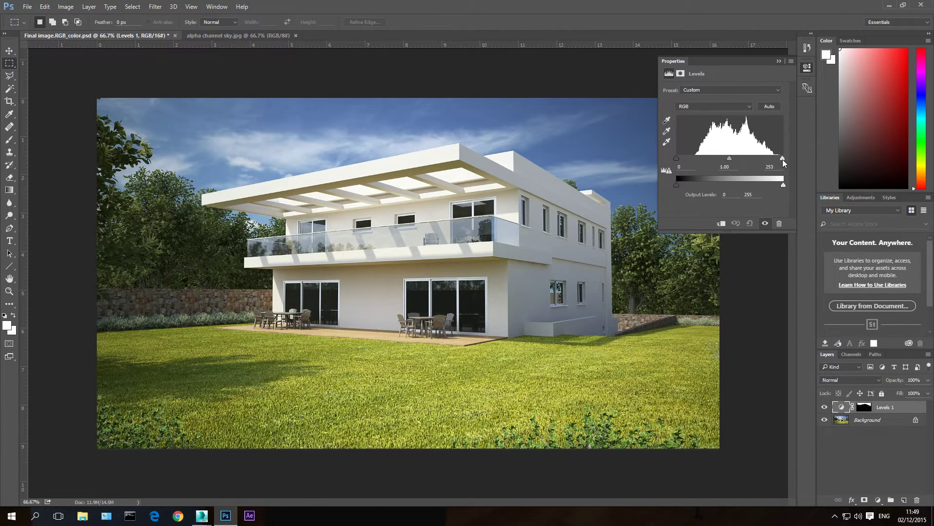
drag(783, 159, 750, 163)
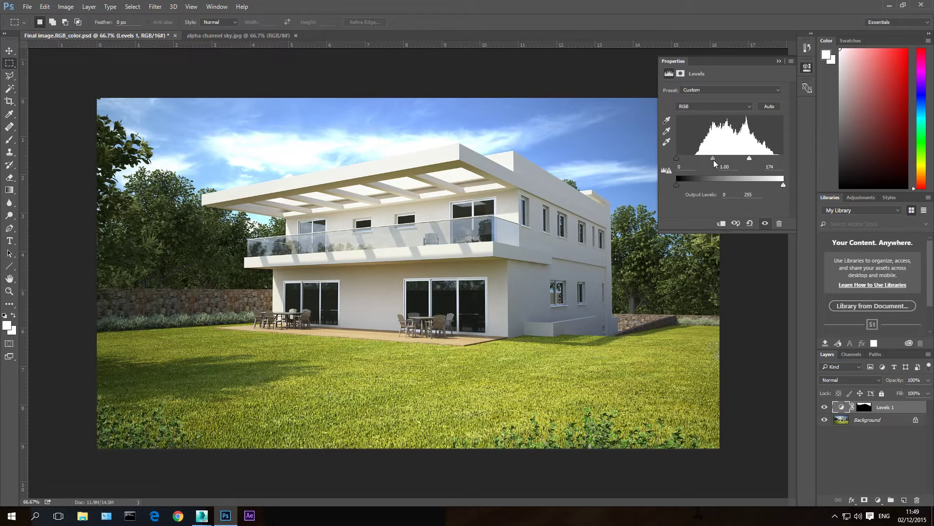
drag(713, 160, 771, 161)
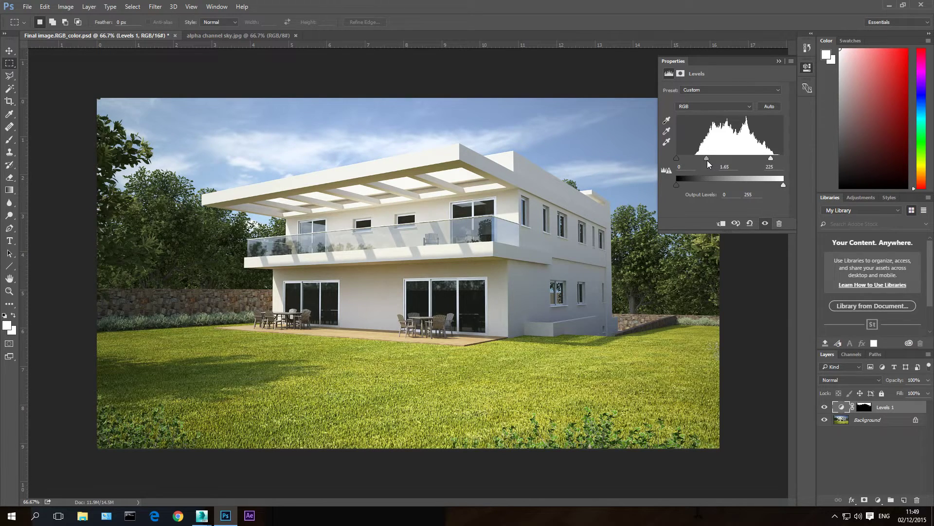
drag(707, 161, 705, 159)
drag(770, 160, 765, 161)
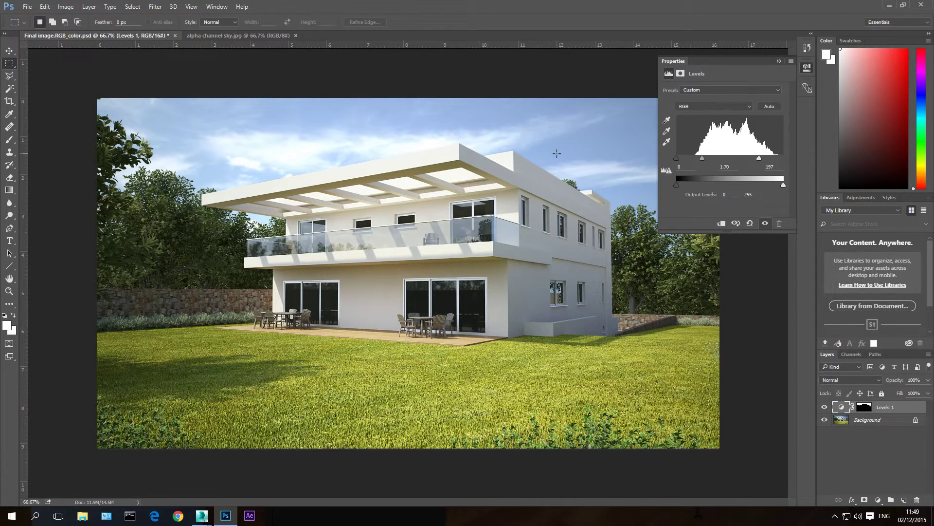
Step: Set the sky Levels adjustment to a 1.30 midtone and a 200 white point
mouse_move(702, 159)
mouse_down()
mouse_move(665, 160)
mouse_move(714, 164)
mouse_up()
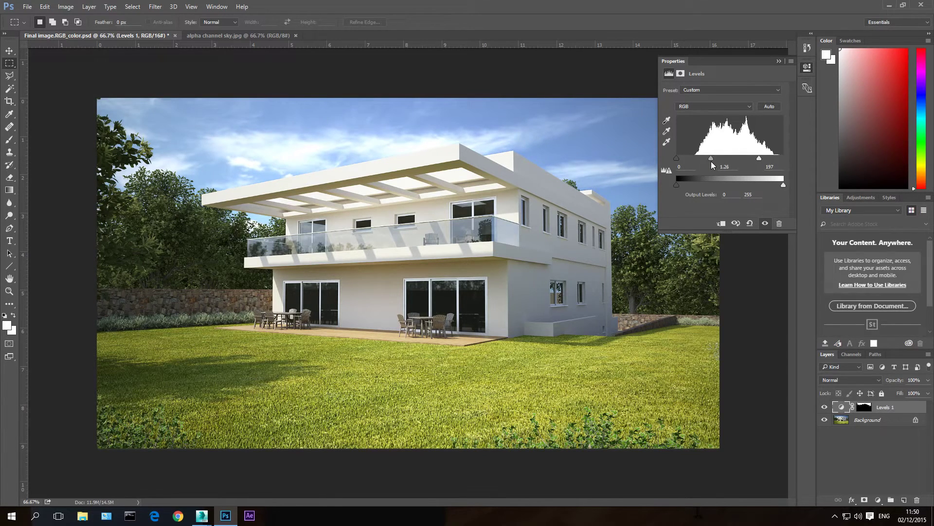
double_click(725, 167)
text(1.3)
text(180)
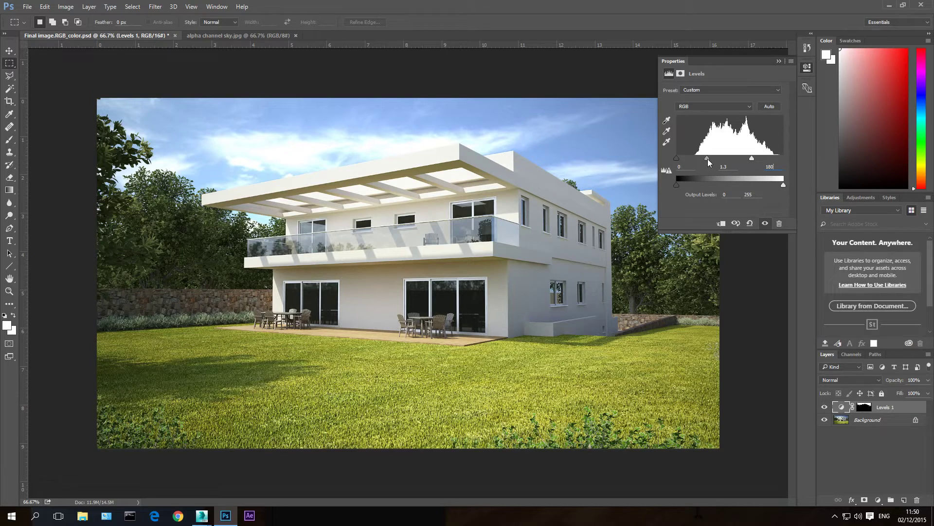
double_click(777, 166)
text(200)
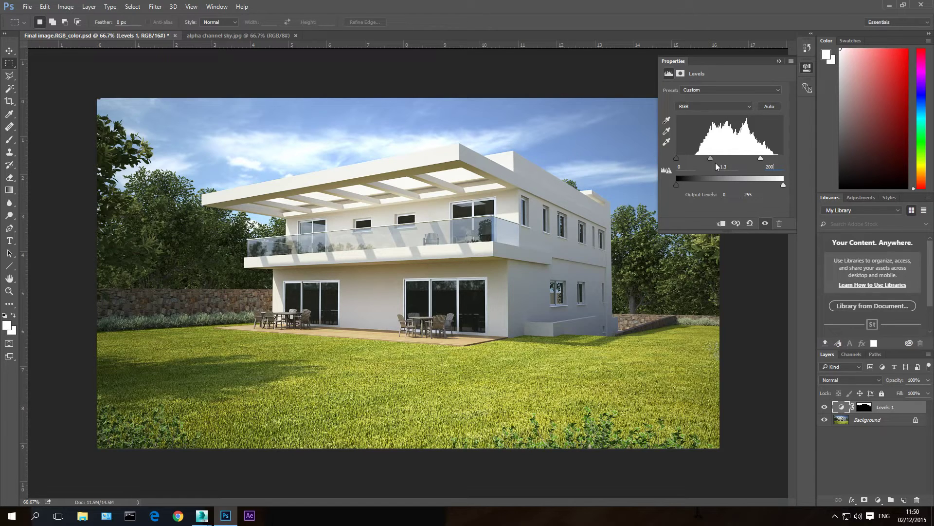
text(1.5)
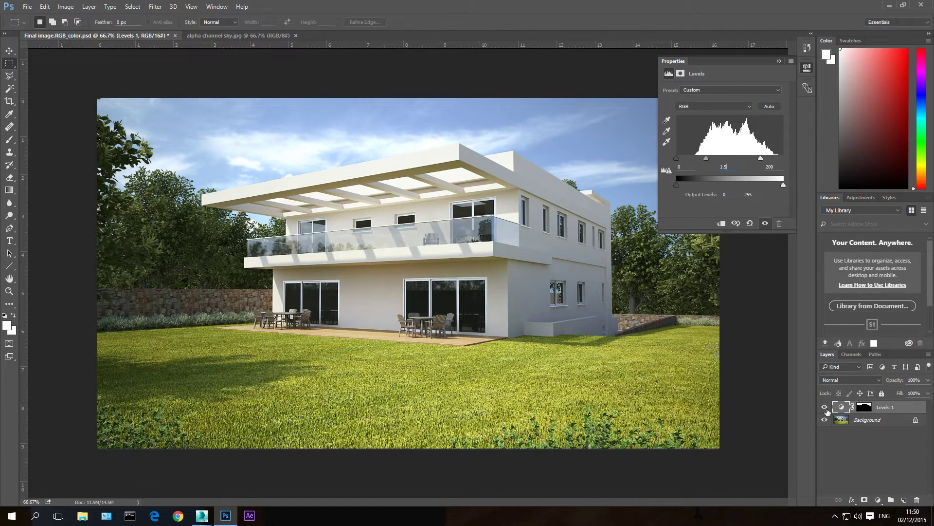
click(825, 407)
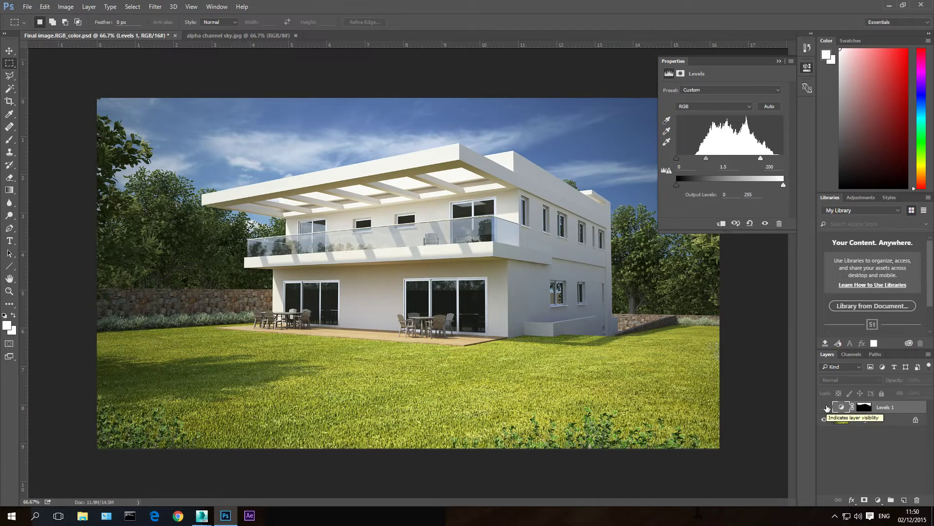
click(825, 408)
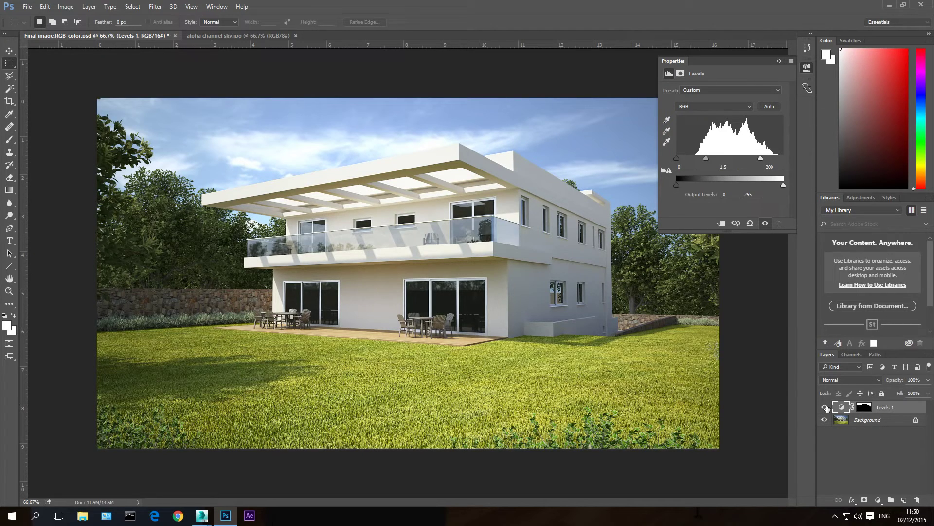
click(825, 407)
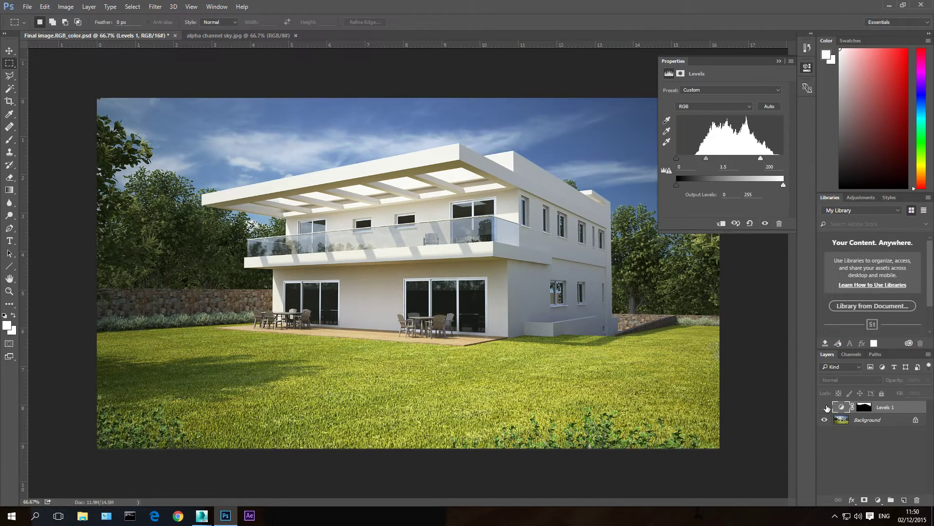
click(824, 407)
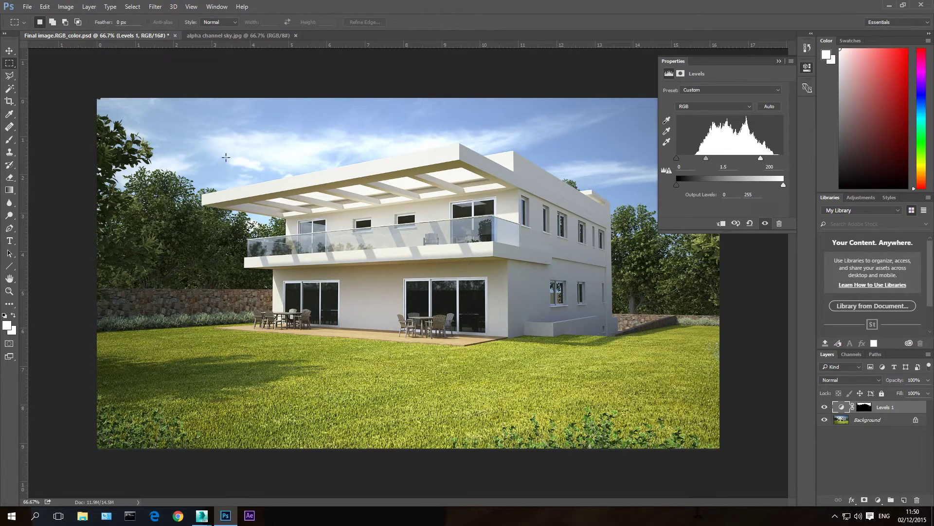
mouse_move(202, 515)
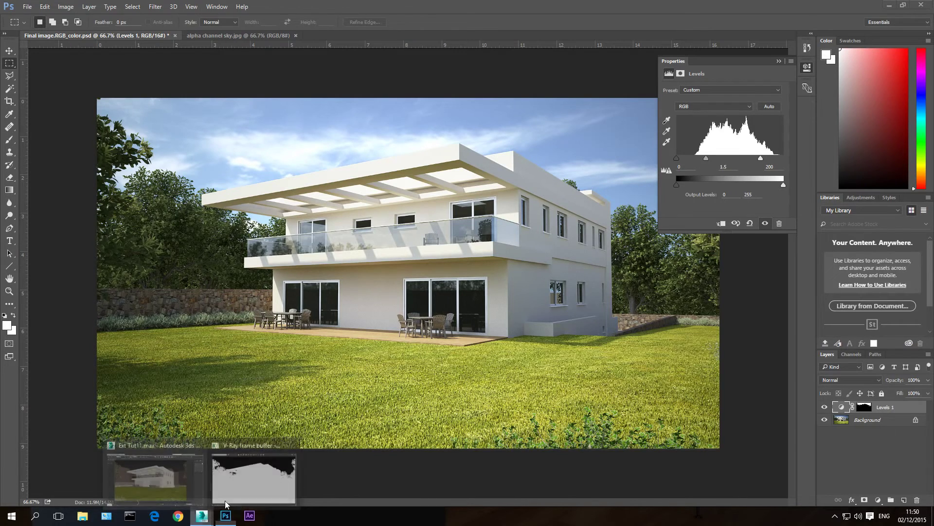
Step: Close the 3ds Max V-Ray alpha-mask render window and go back to Photoshop
click(175, 474)
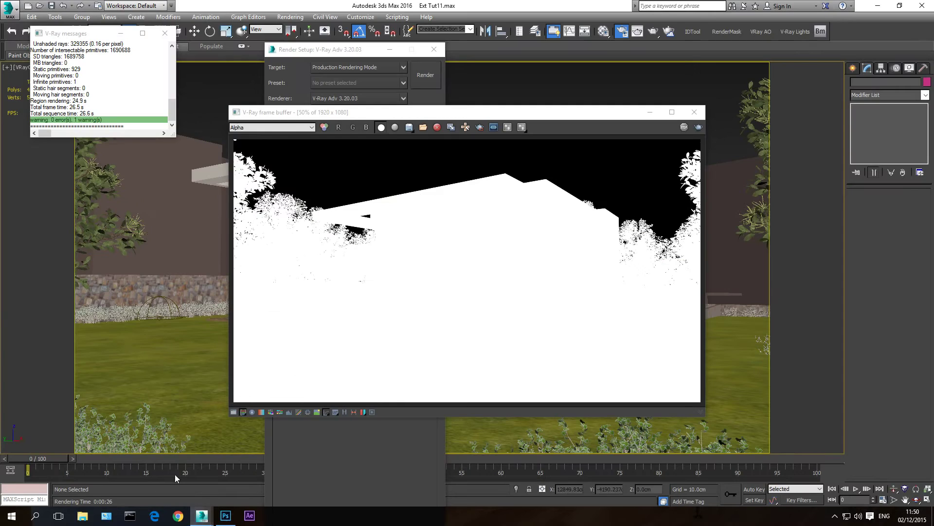
click(694, 112)
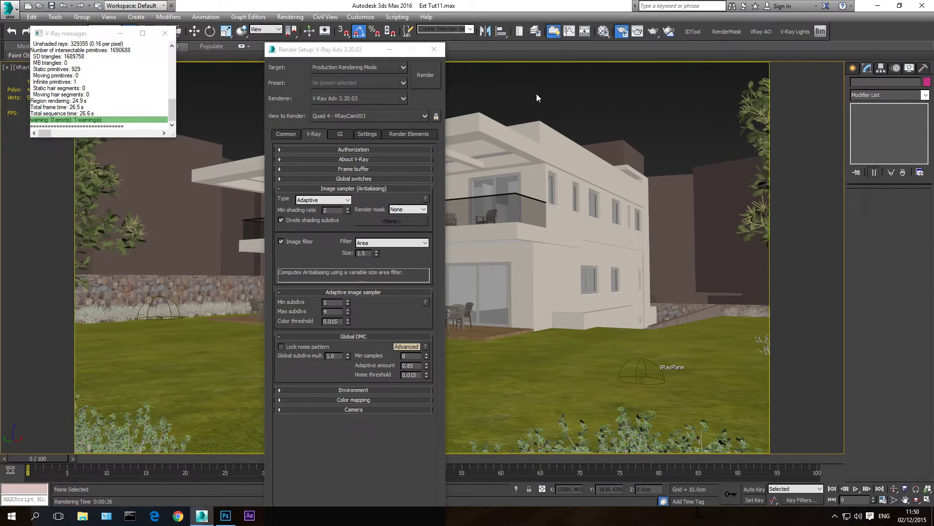
click(225, 515)
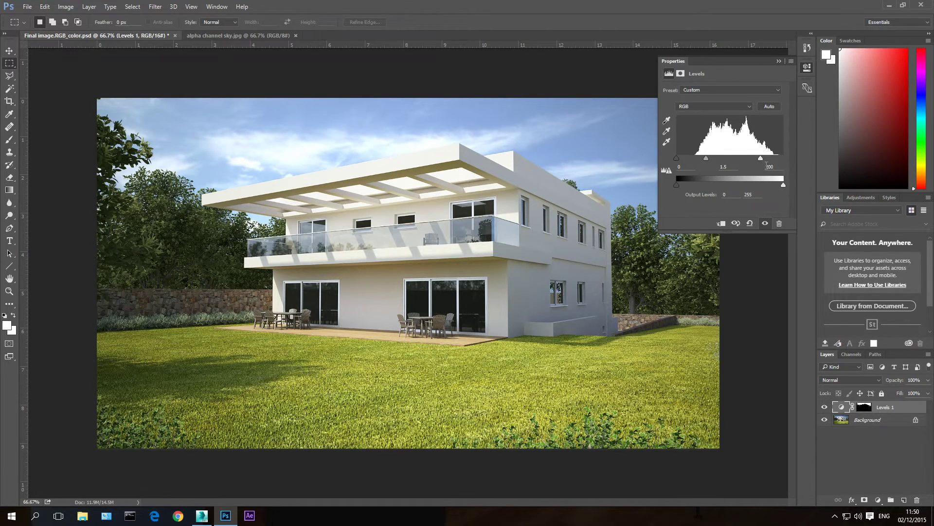
Step: Change the Levels midtone value to 1.55
click(731, 165)
text(1.55)
click(10, 51)
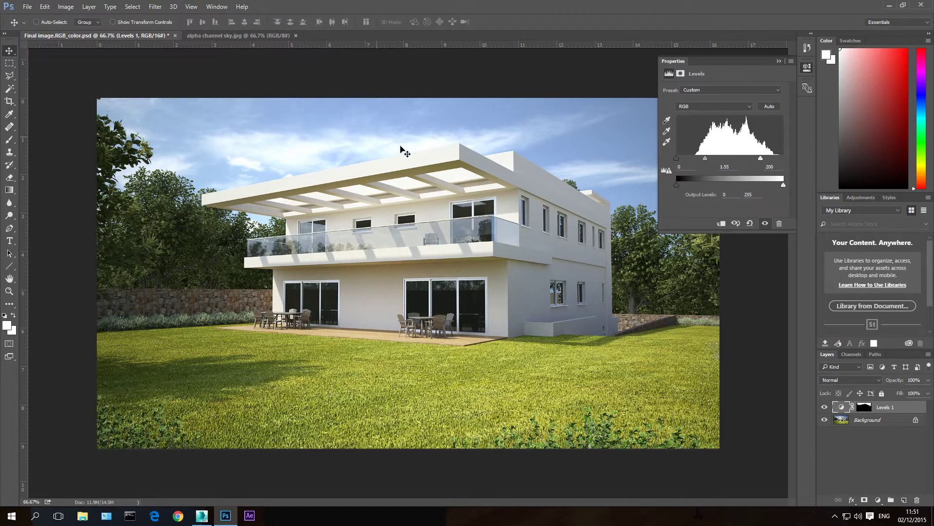
Step: Check the original snapshot in History, then restore the latest Modify Levels Layer state
click(808, 47)
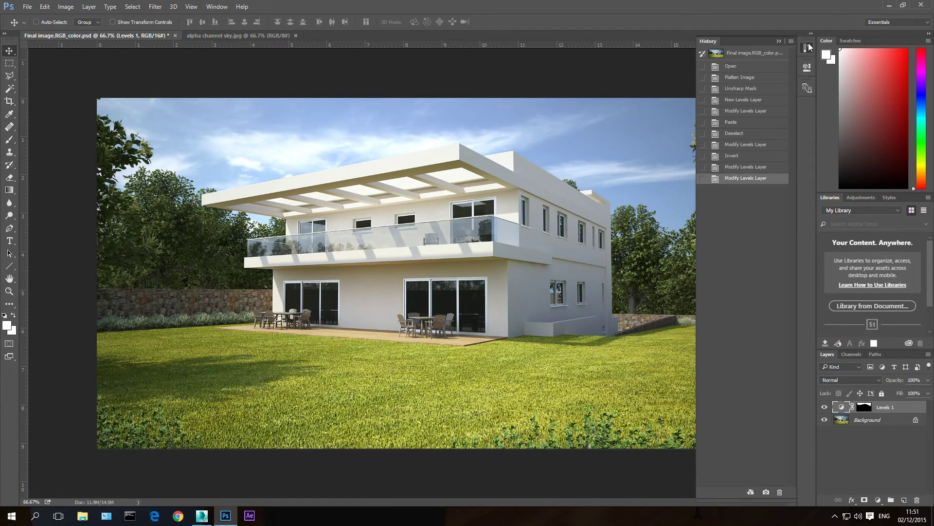
click(757, 53)
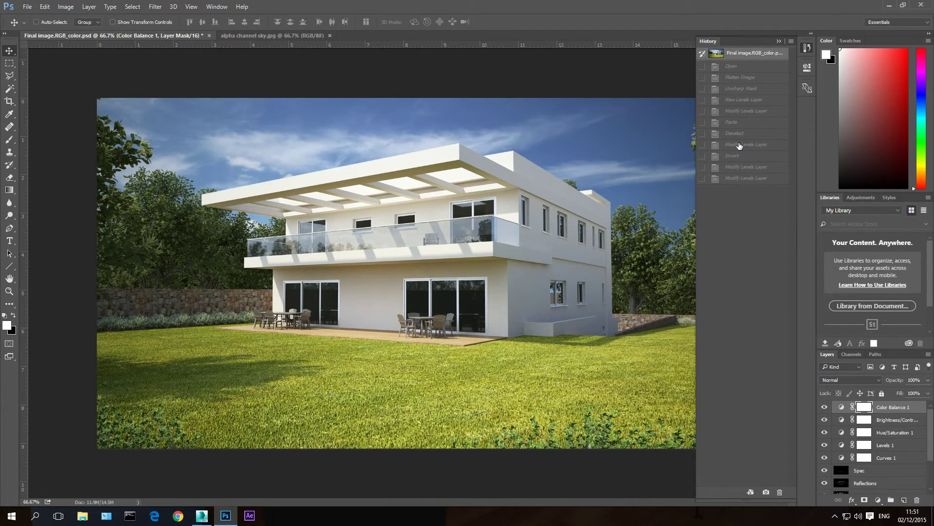
click(742, 178)
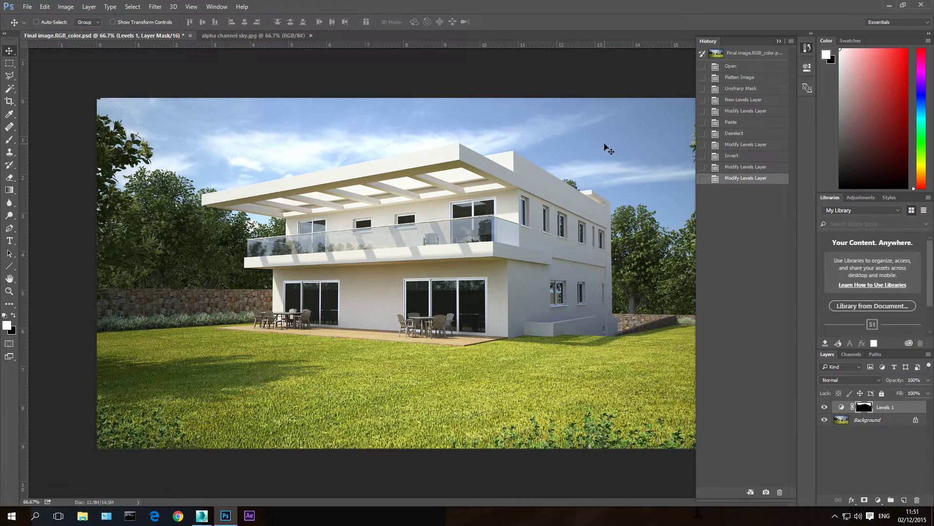
Step: Run a Google image search for 'sky' in Chrome
click(179, 517)
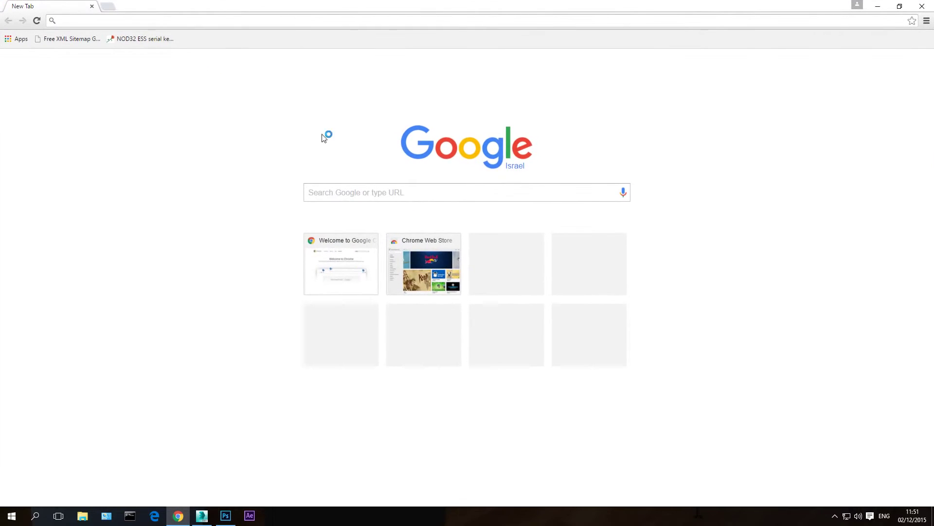
click(486, 196)
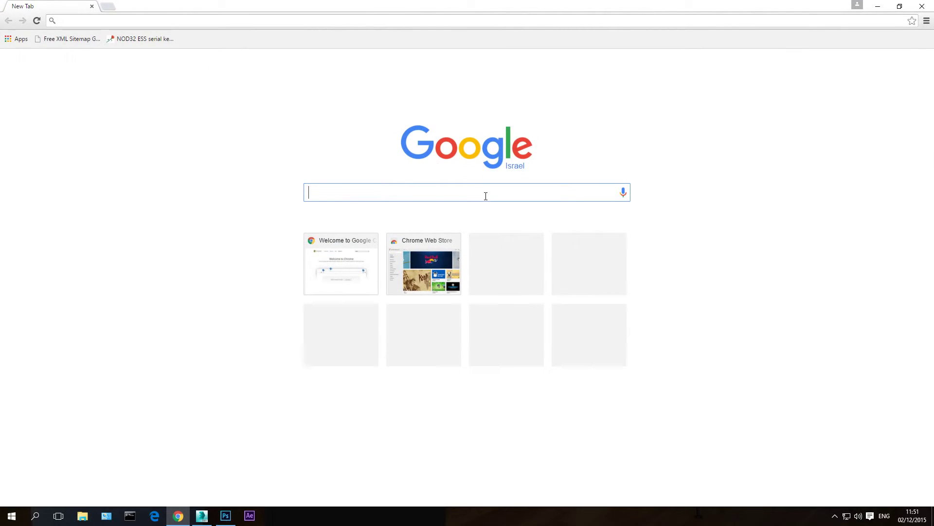
text(sky)
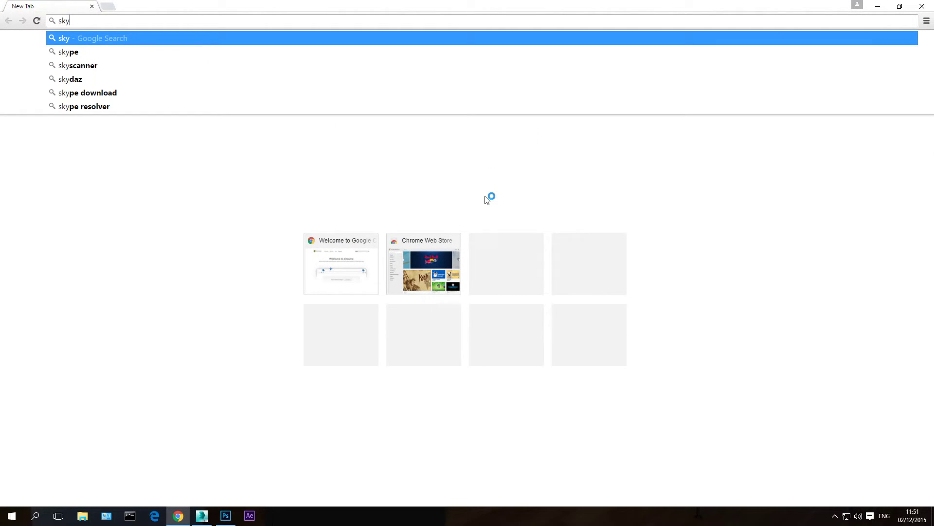
key(Return)
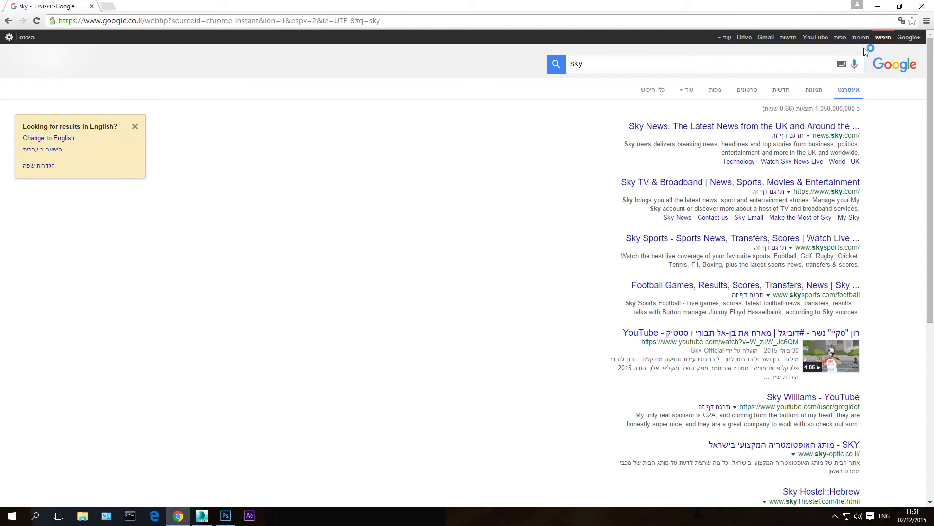
click(862, 39)
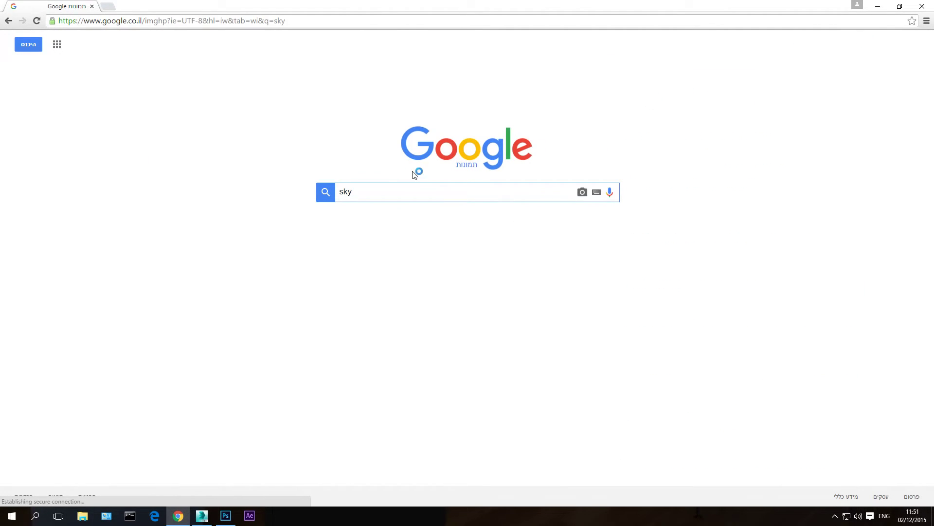
click(326, 194)
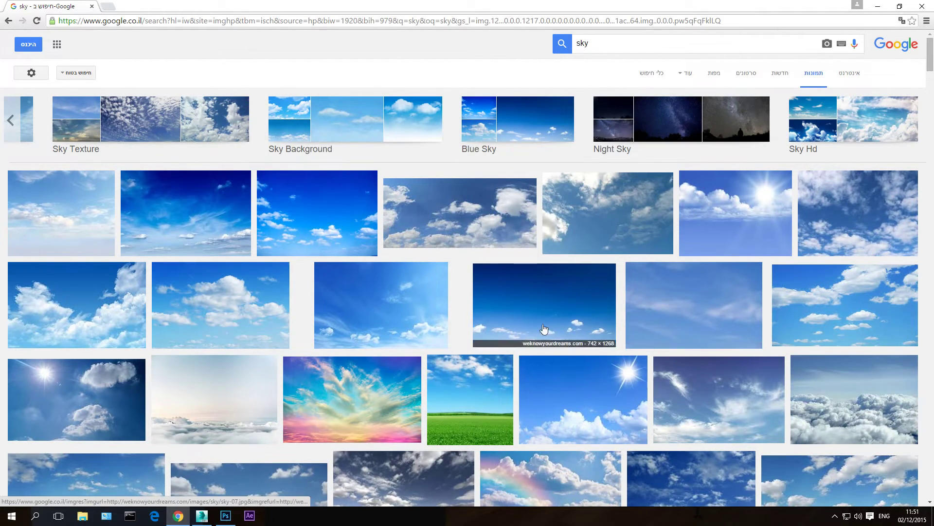
Step: Save a fluffy cloud photo at full size as sky2.jpg in Downloads
click(246, 305)
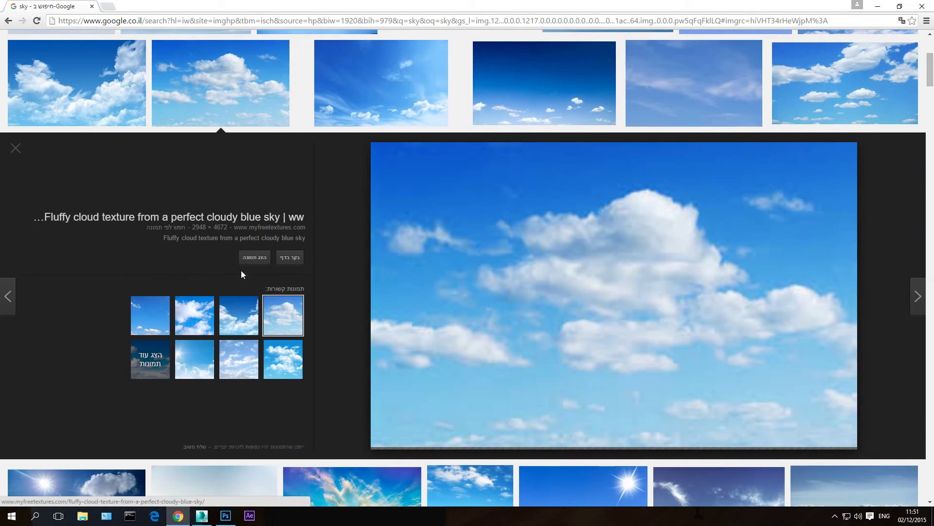
click(252, 265)
right_click(348, 221)
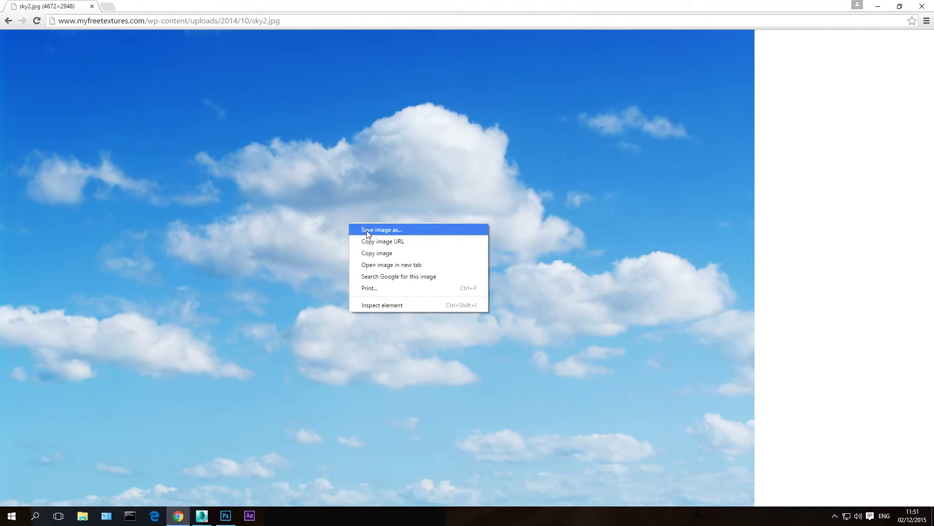
click(373, 230)
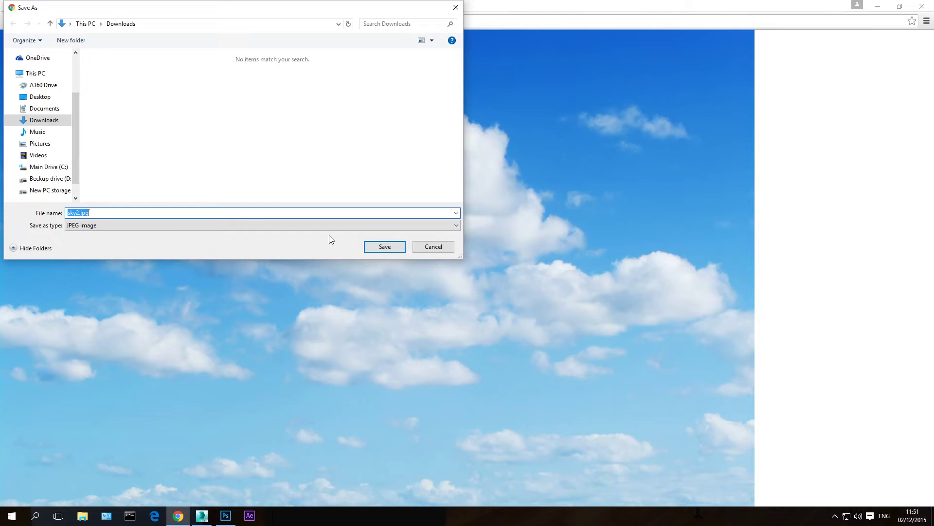
click(384, 247)
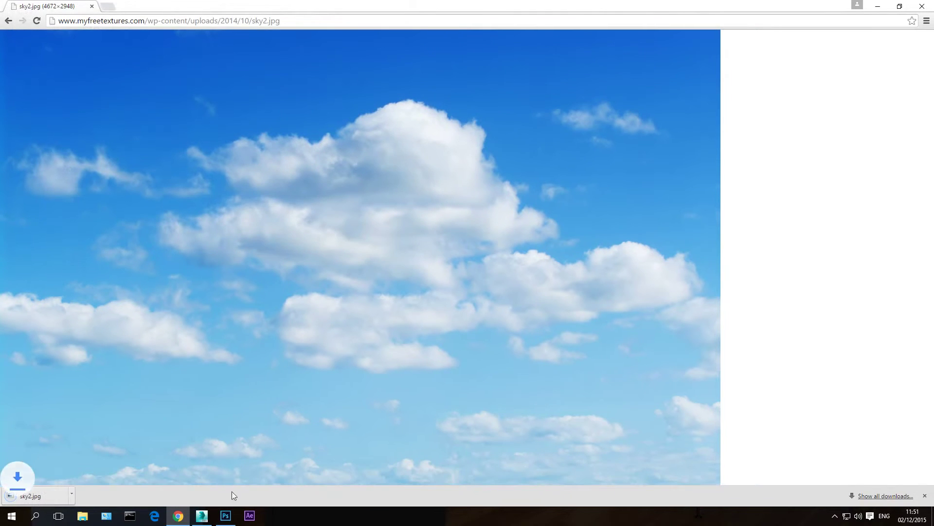
click(226, 515)
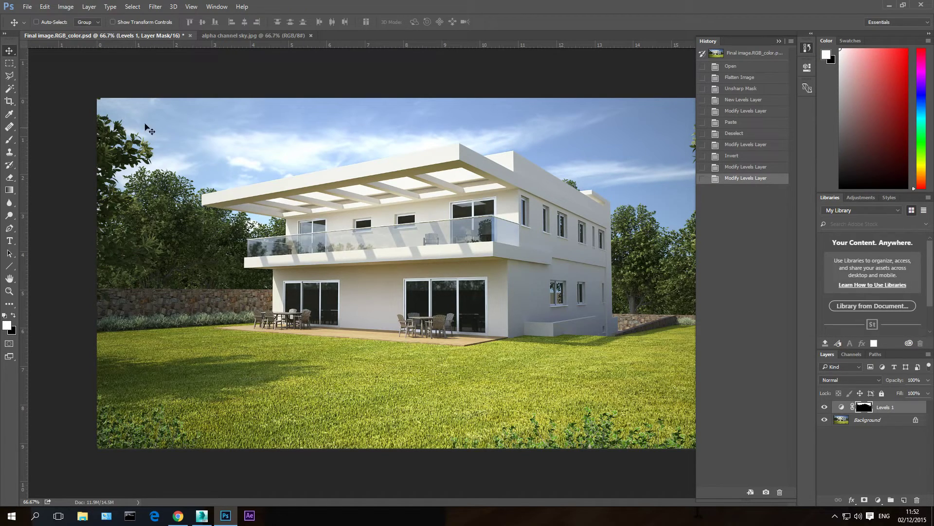
Step: Open sky2.jpg from the Downloads folder in Photoshop
click(28, 7)
click(38, 27)
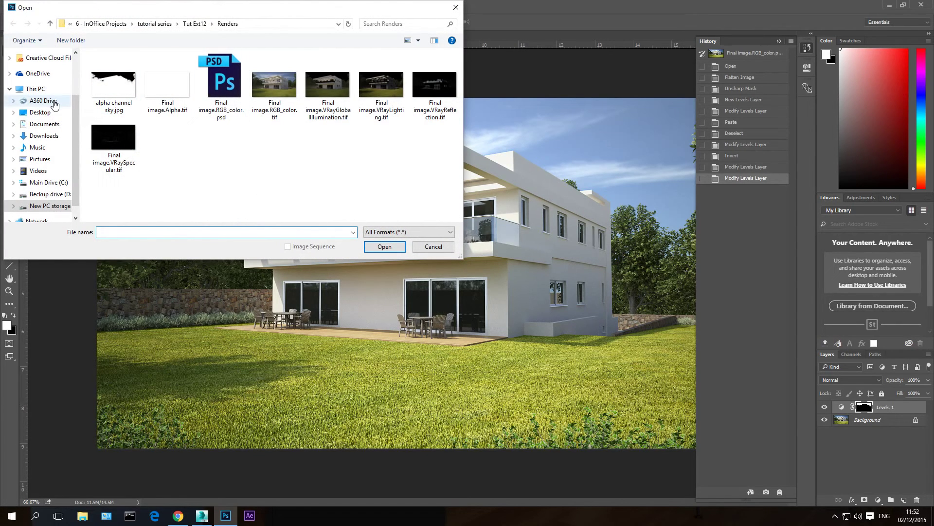
click(44, 135)
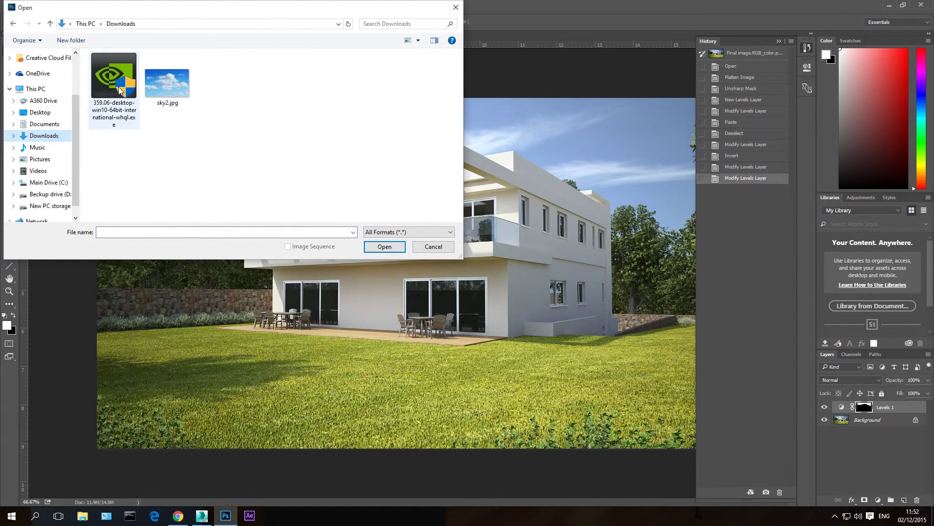
double_click(167, 85)
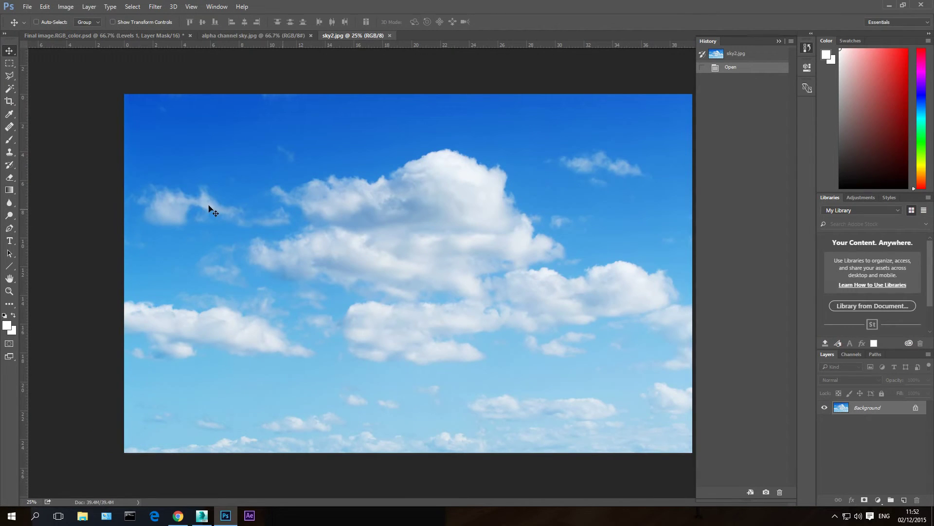
Step: Select the entire cloud photo with the Rectangular Marquee
click(9, 63)
drag(89, 75, 890, 496)
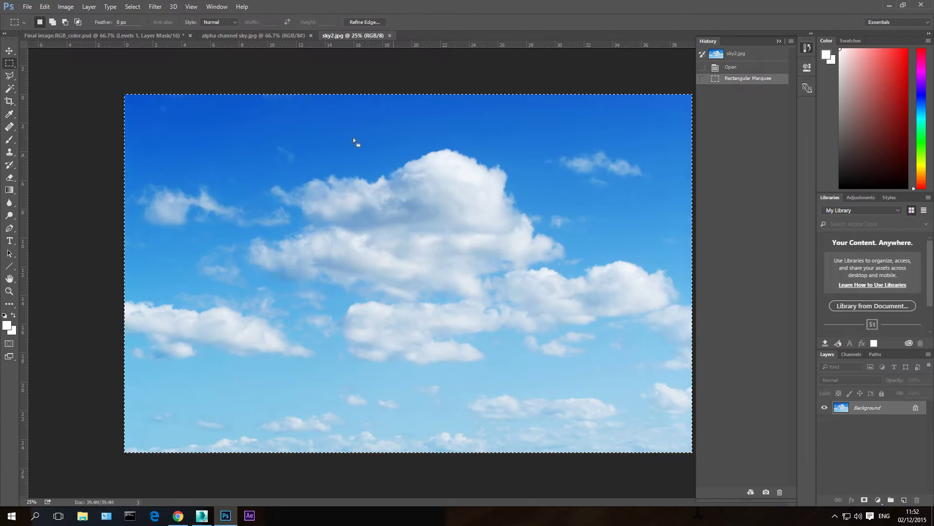
click(150, 36)
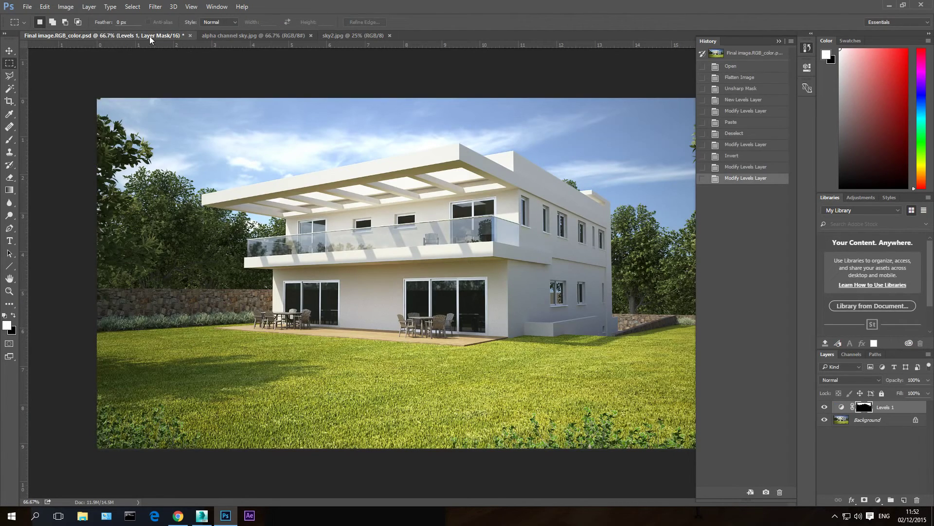
Step: Flatten the house render to one Background layer and paste the cloud photo as Layer 1
right_click(886, 410)
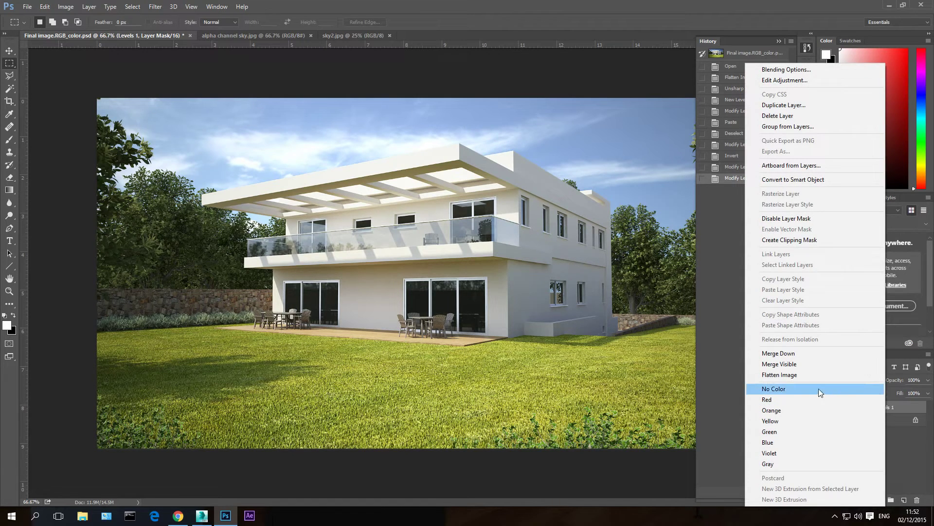
click(779, 375)
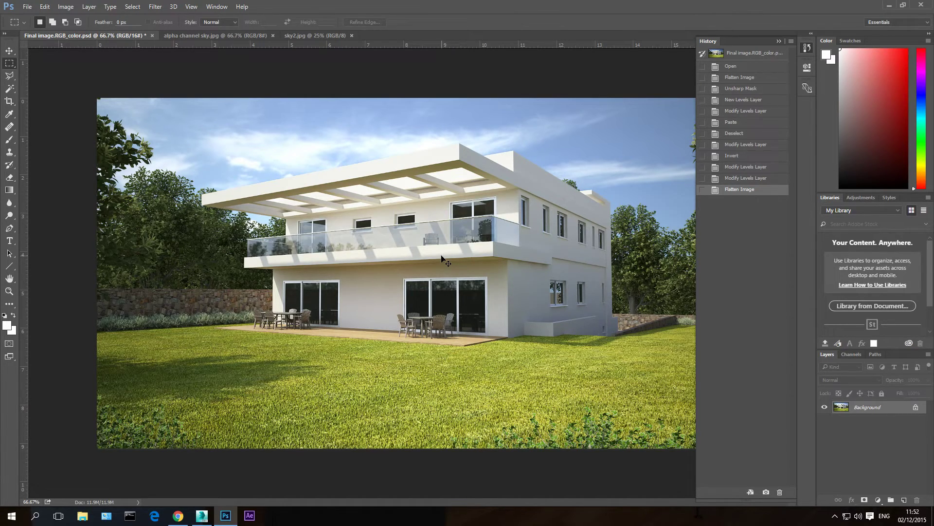
key(ctrl+v)
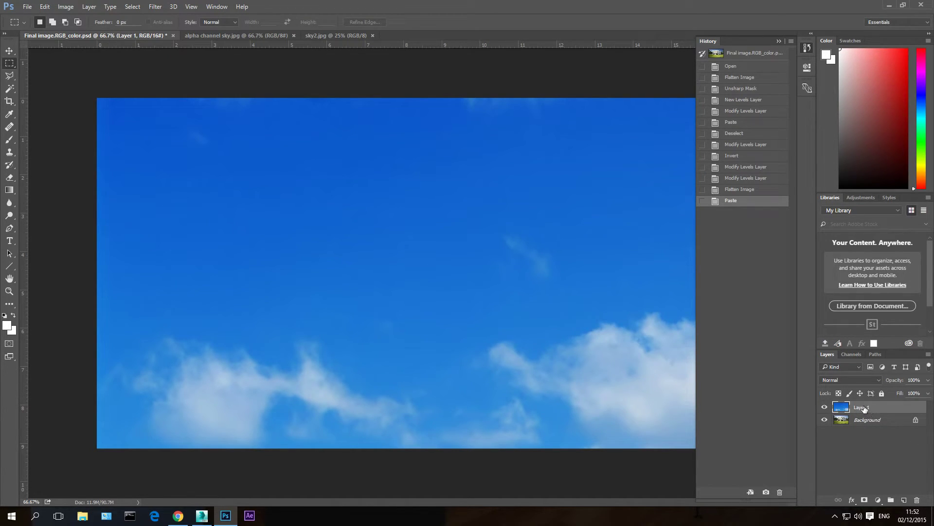
Step: Convert the locked Background into an editable layer named 'background'
drag(861, 408, 861, 448)
double_click(864, 422)
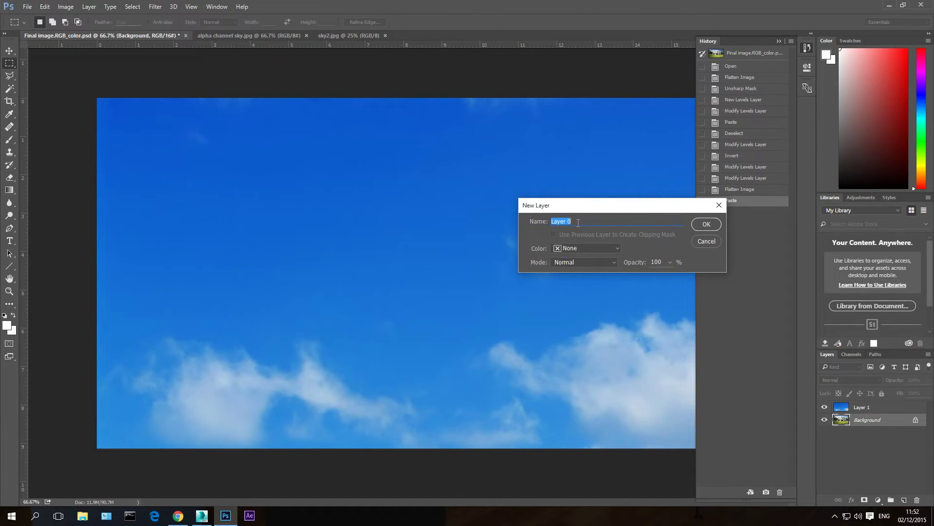
text(background)
key(Return)
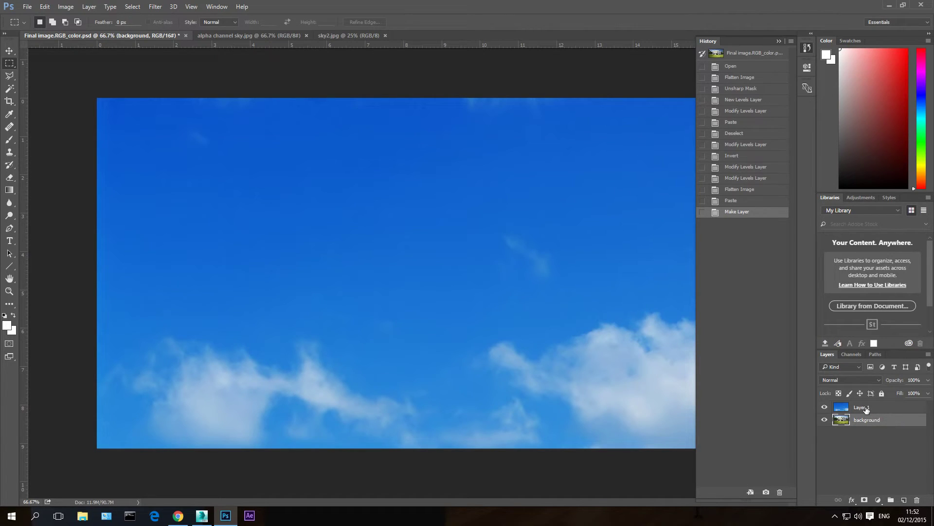
Step: Move Layer 1 beneath the background layer and rename it 'sky'
drag(866, 410, 866, 440)
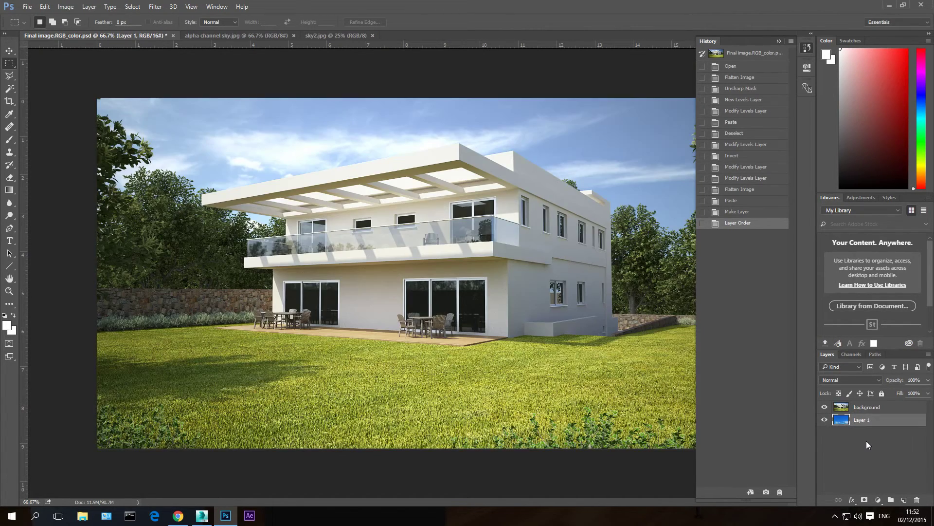
click(868, 409)
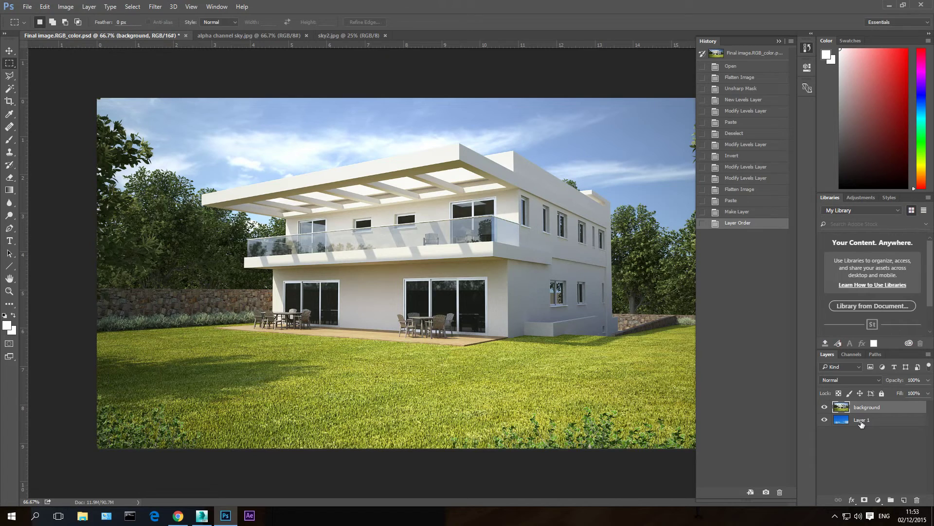
double_click(861, 421)
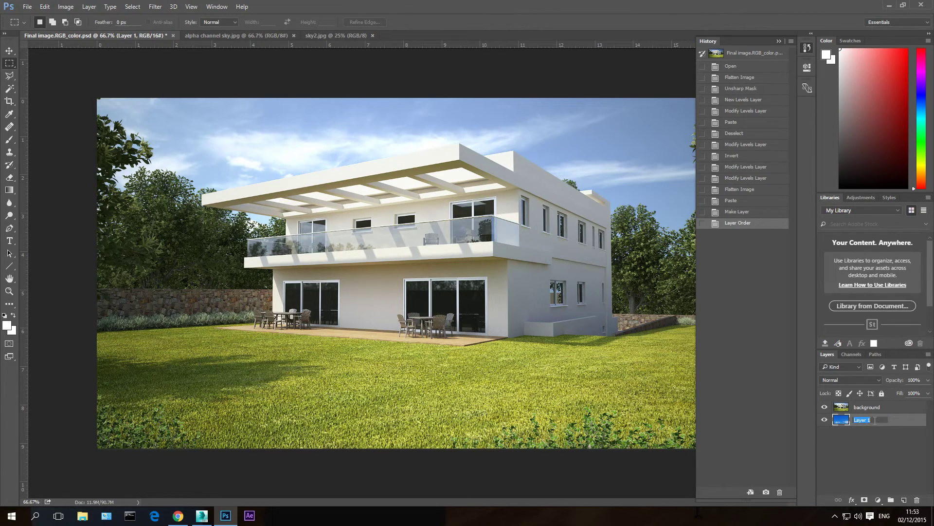
text(sky)
key(Return)
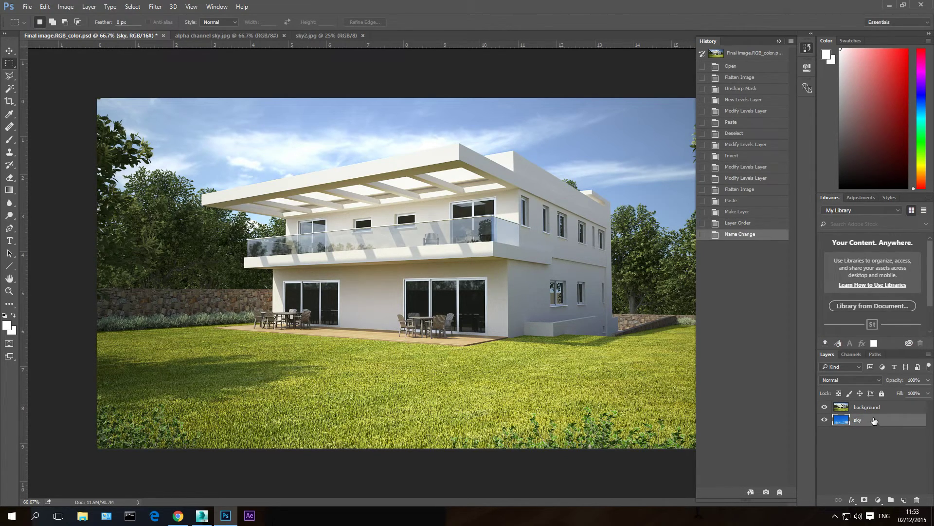
Step: Add a layer mask to the background layer and select the whole alpha channel sky image
click(871, 409)
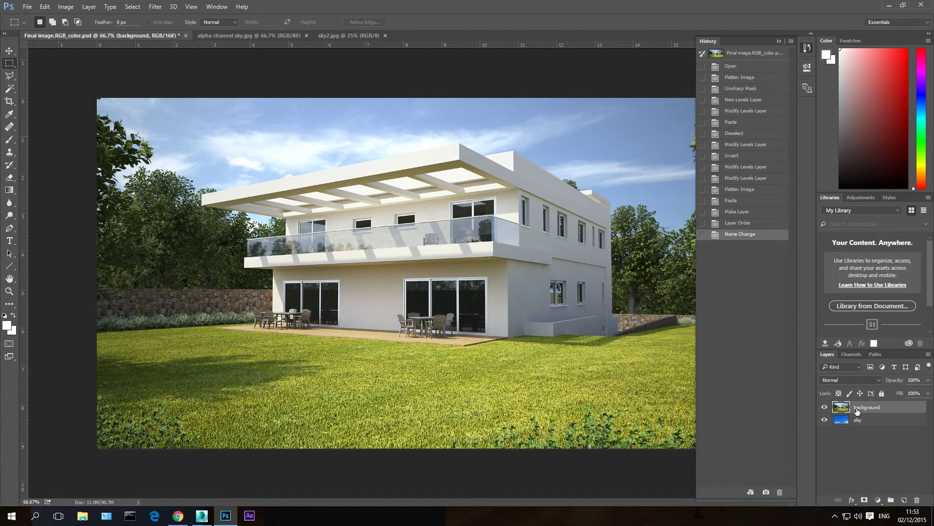
click(865, 500)
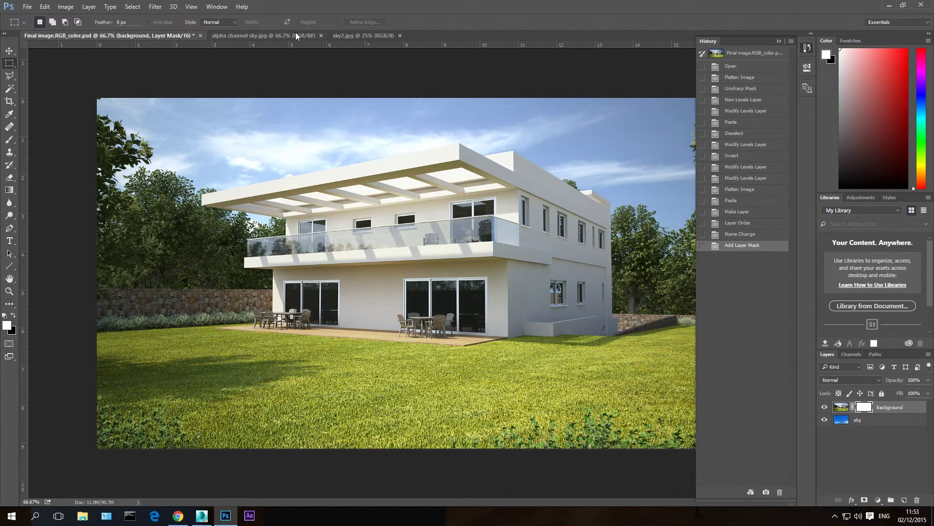
click(227, 36)
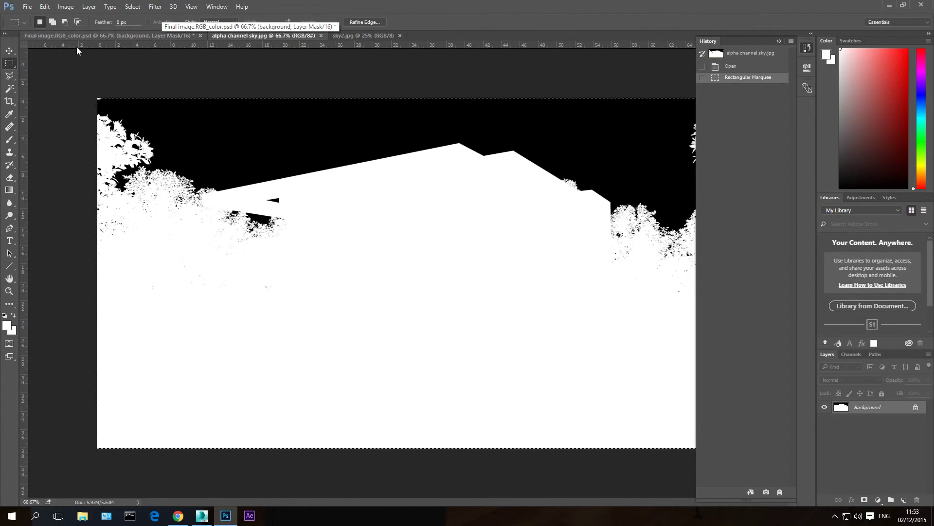
drag(98, 98, 886, 495)
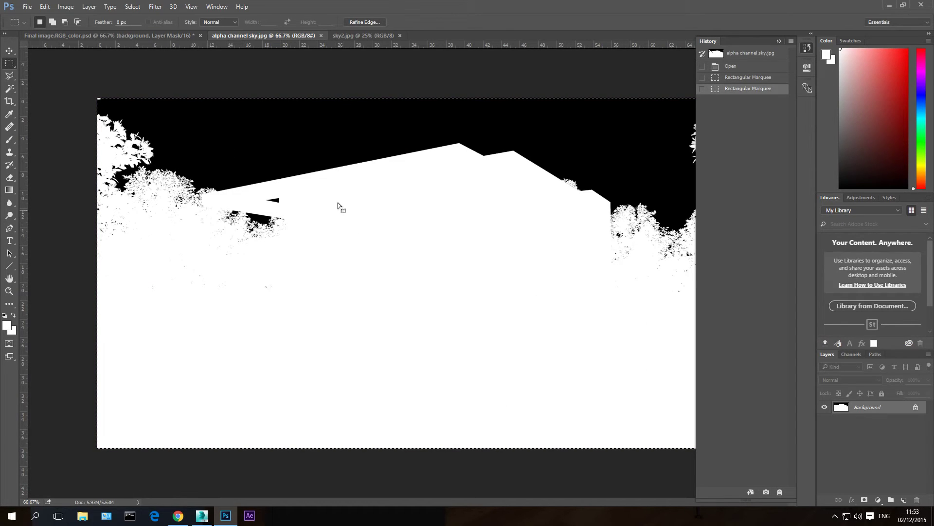
click(160, 35)
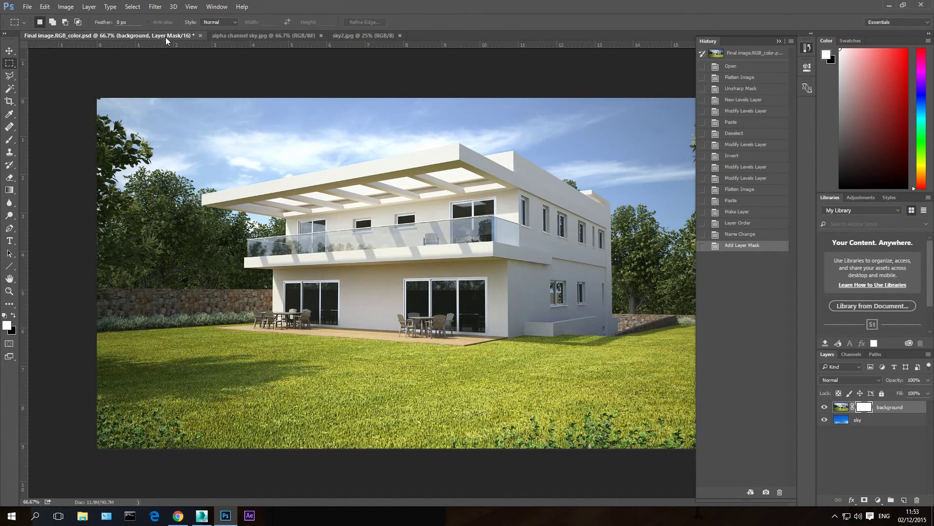
Step: Paste the alpha image into the background layer's mask and deselect
alt+click(869, 409)
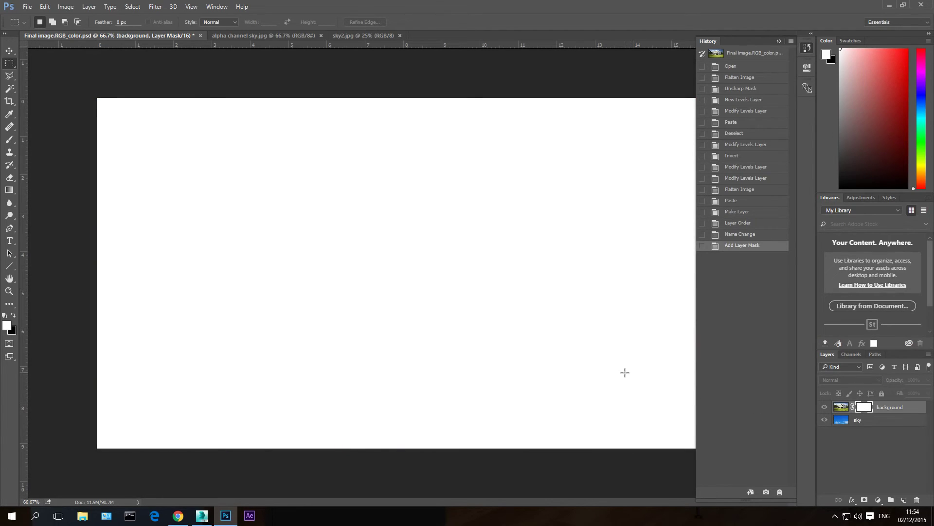
key(ctrl+v)
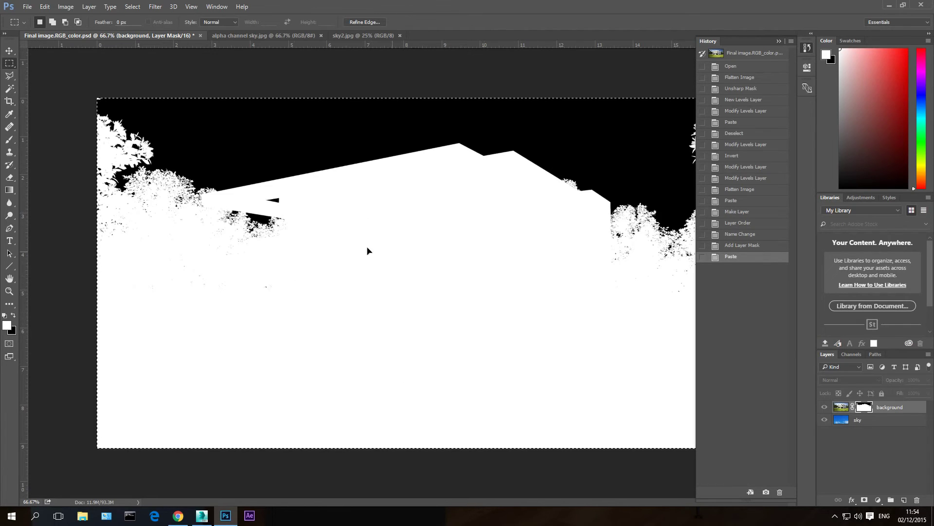
key(ctrl+d)
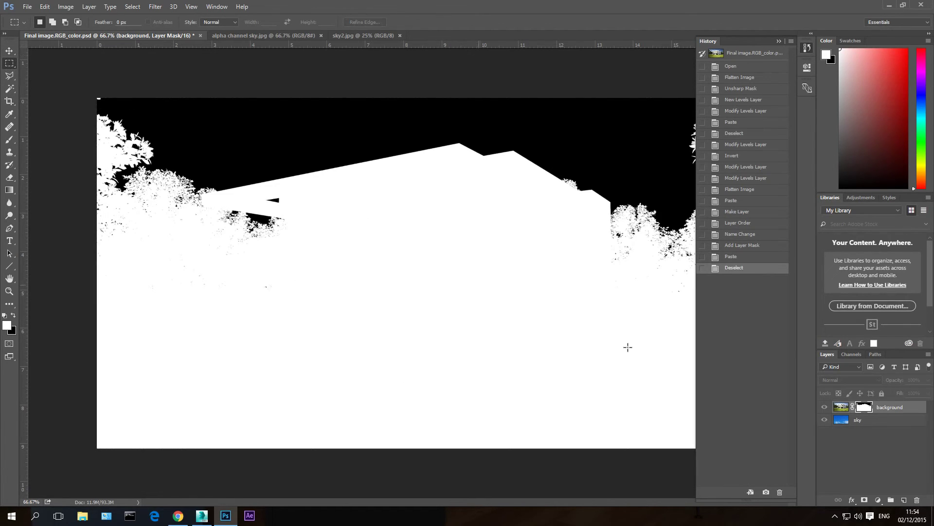
Step: Drag the sky layer's cloud photo left and down so clouds sit behind the house
click(841, 409)
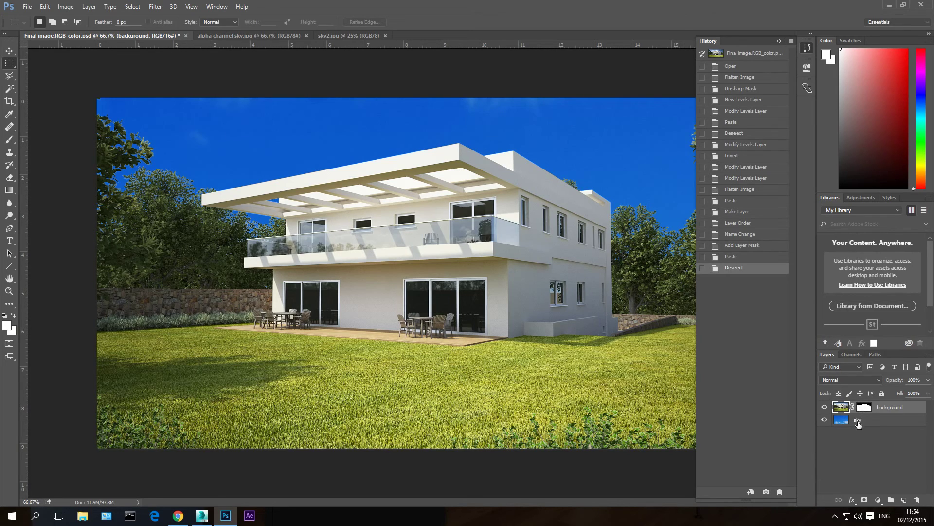
click(858, 424)
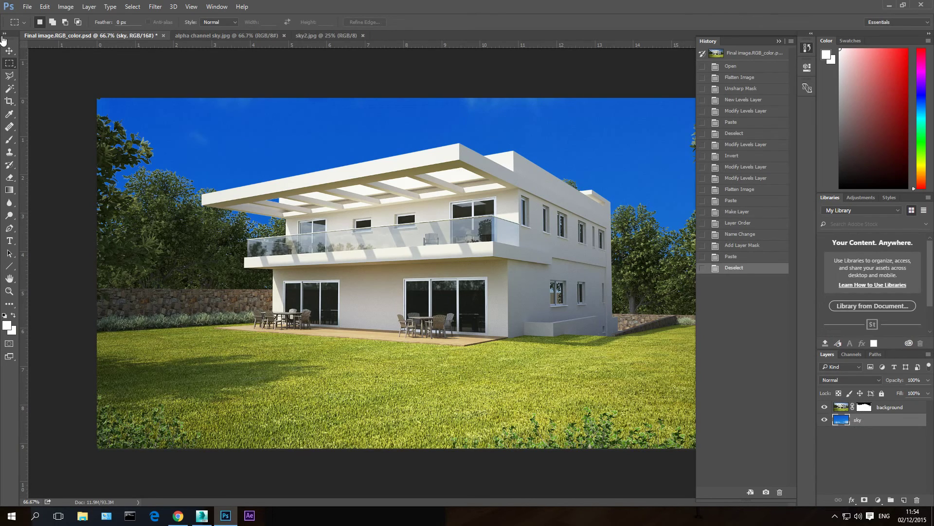
key(v)
drag(257, 168, 234, 162)
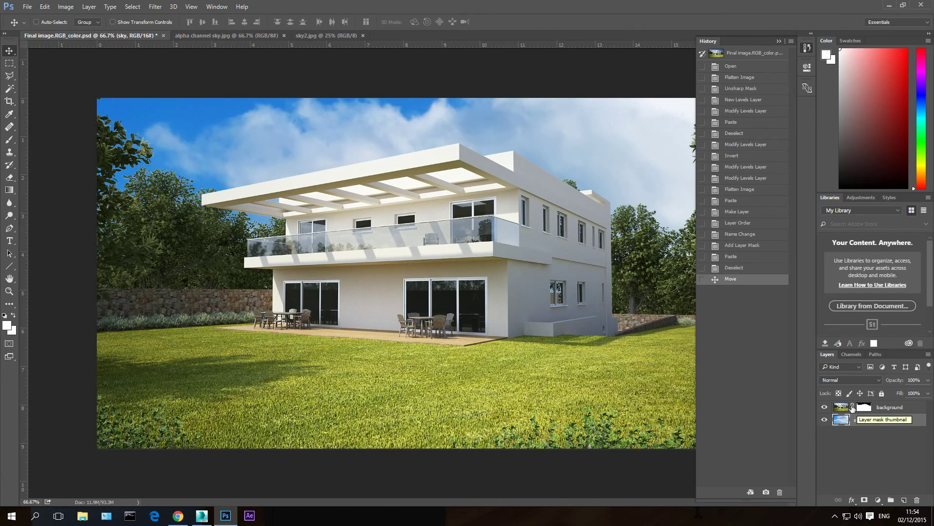
drag(596, 162, 555, 200)
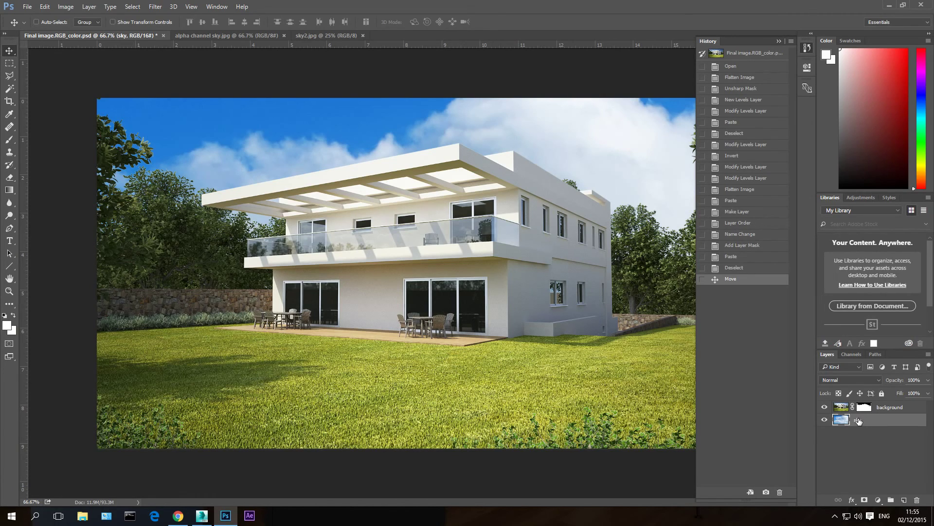
Step: Delete the sky layer and the background layer's mask, restoring the original pale sky
right_click(857, 419)
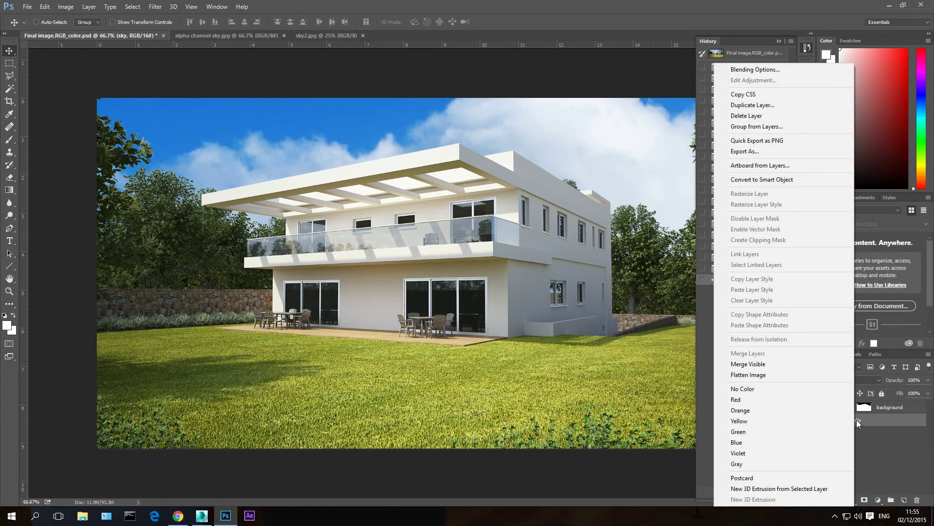
click(748, 117)
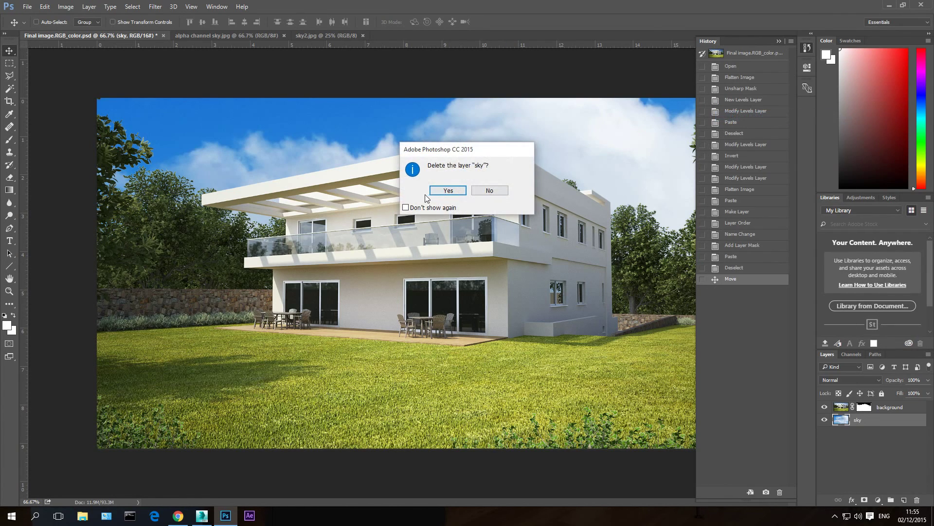
click(439, 192)
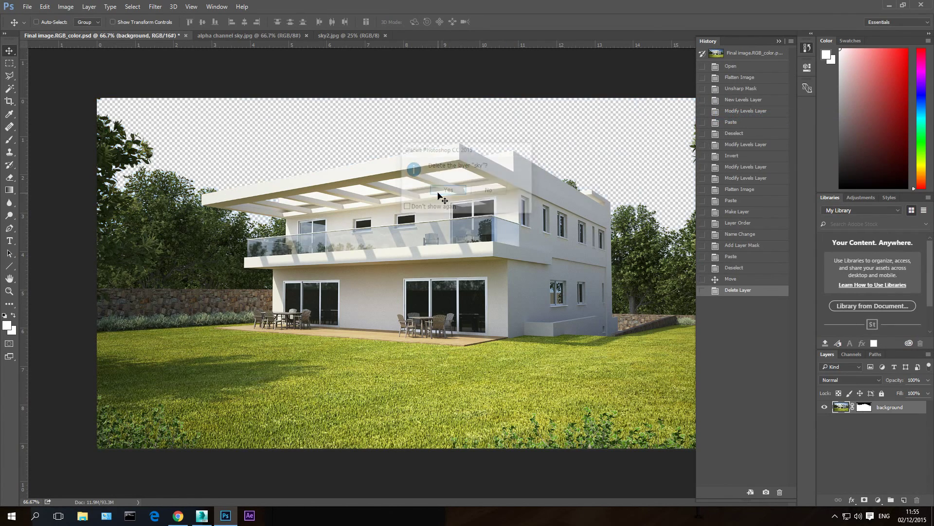
right_click(861, 411)
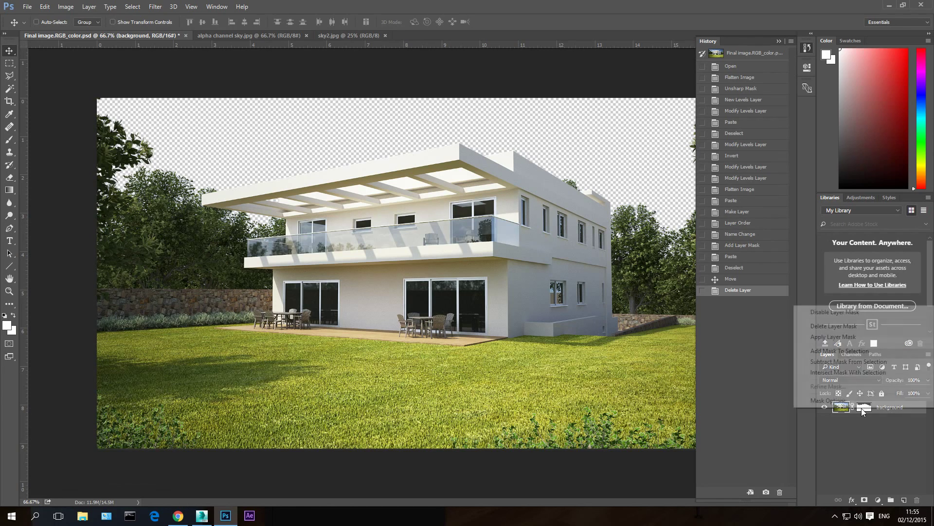
click(844, 326)
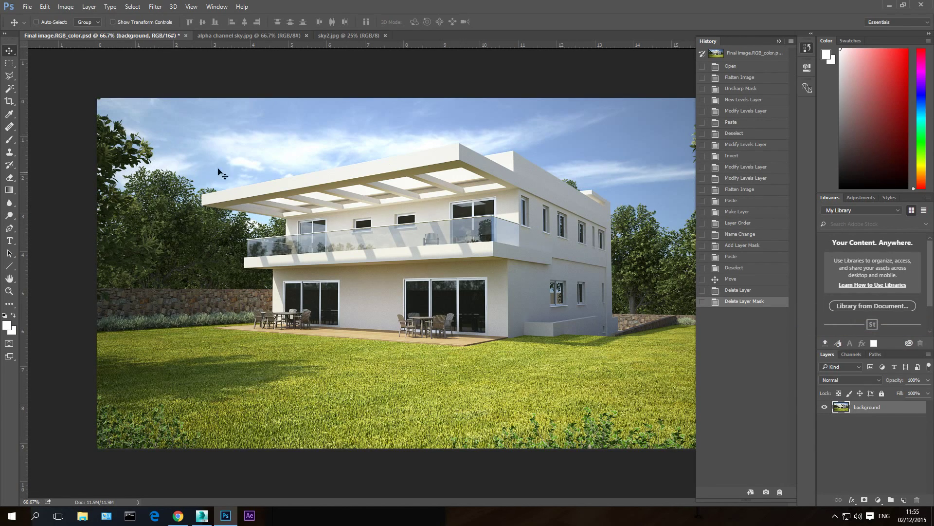